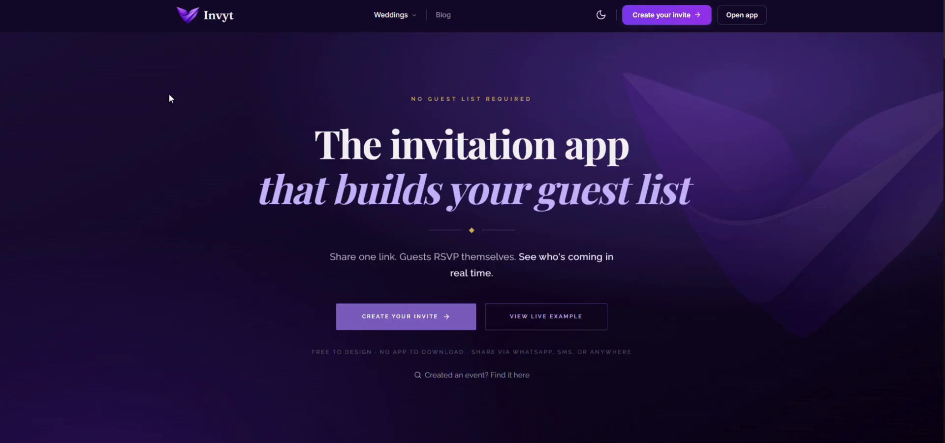
Start a new Wedding invite in the Invitation format and check the blank card's full-page preview
click(427, 323)
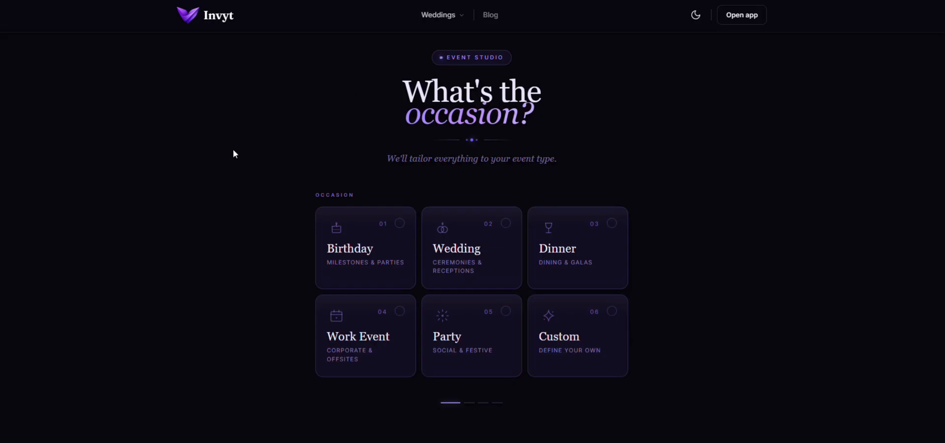
click(509, 240)
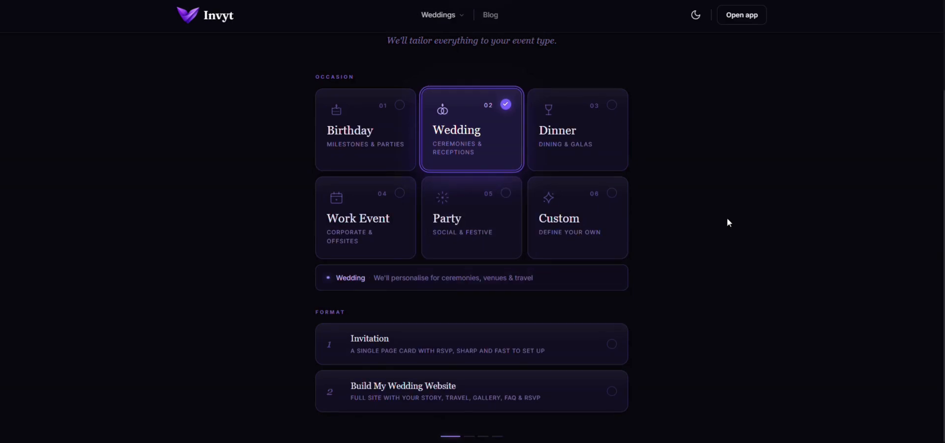
click(585, 346)
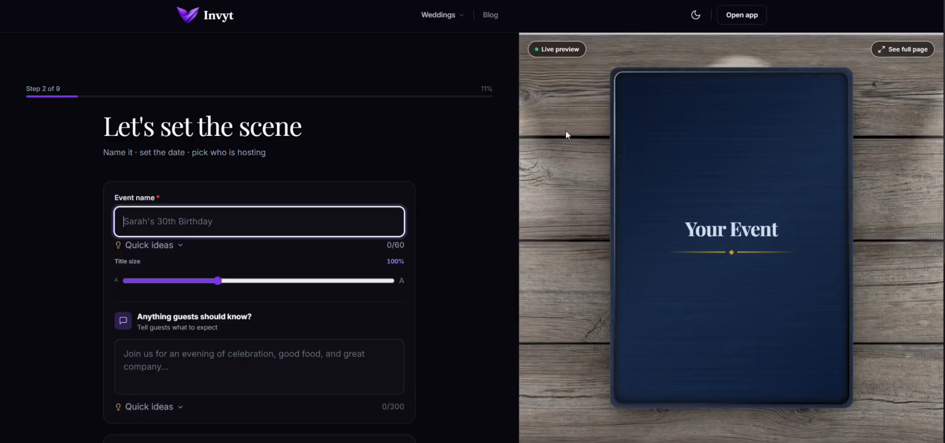
click(903, 49)
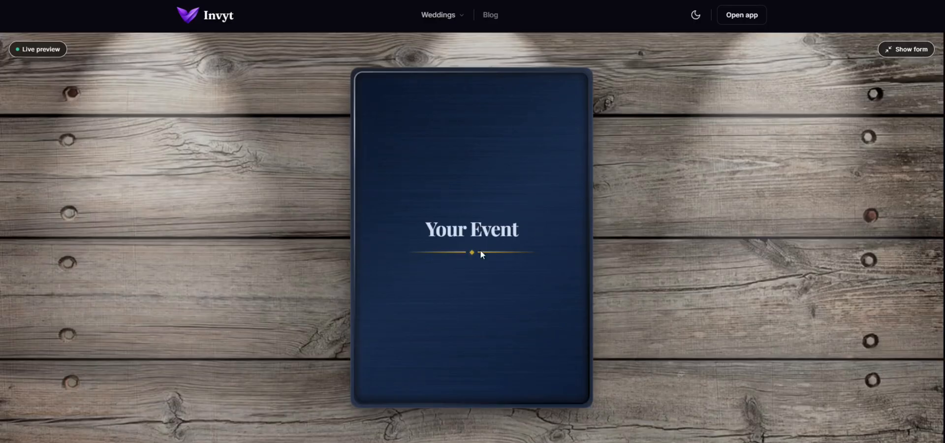
click(929, 49)
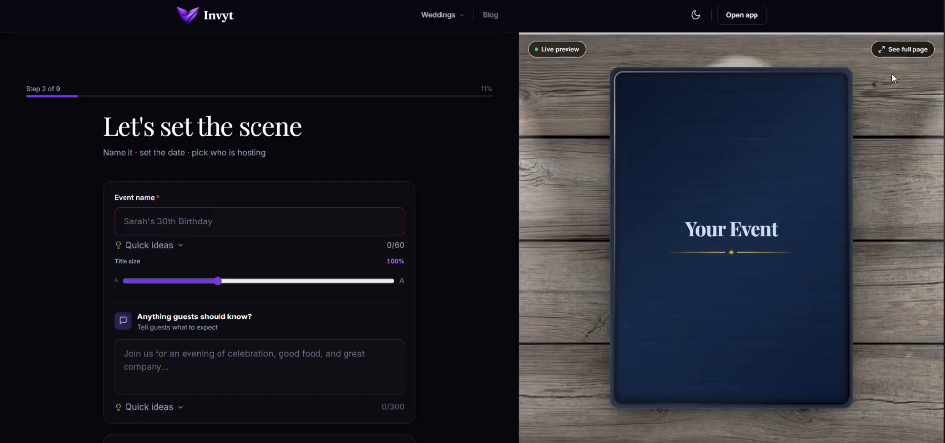
Enter the couple's first names, joined by "and", as the event name
scroll(53, 174, down, 1)
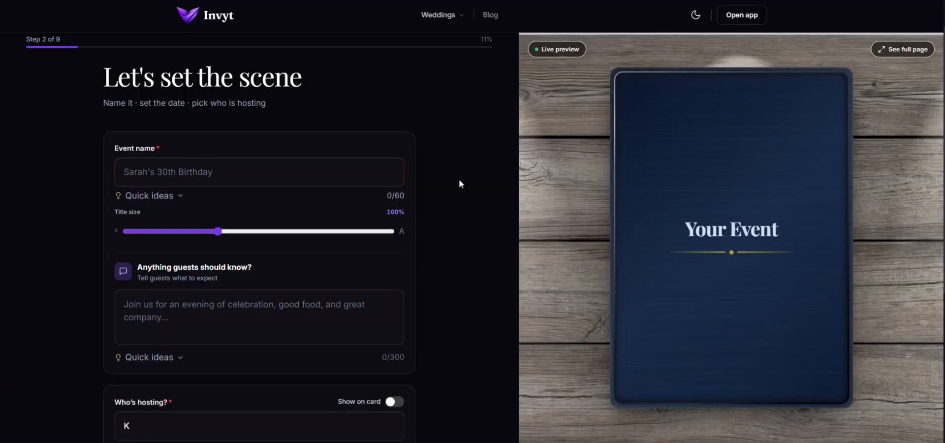
click(179, 199)
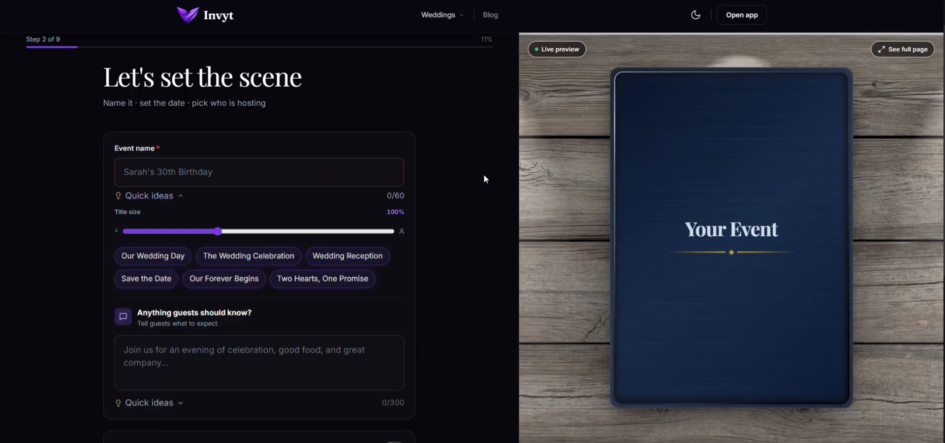
click(377, 178)
text(a)
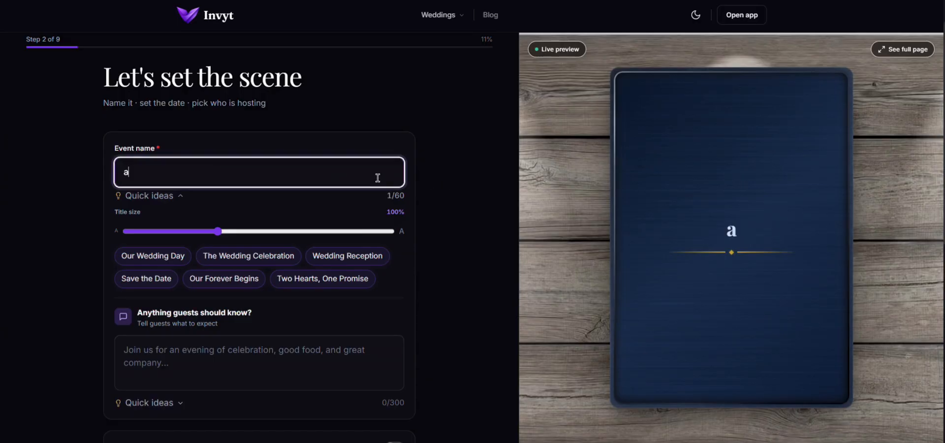
key(BackSpace)
text(Adam and saa)
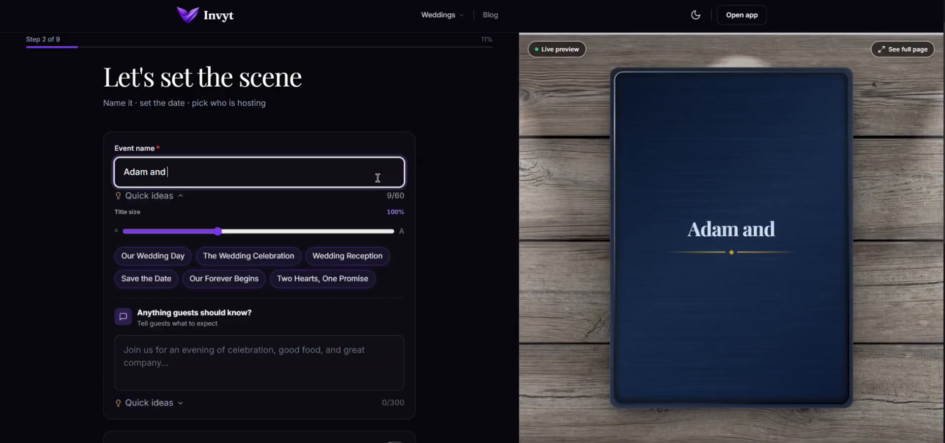
key(BackSpace)
key(BackSpace)
key(BackSpace)
text(Sarah)
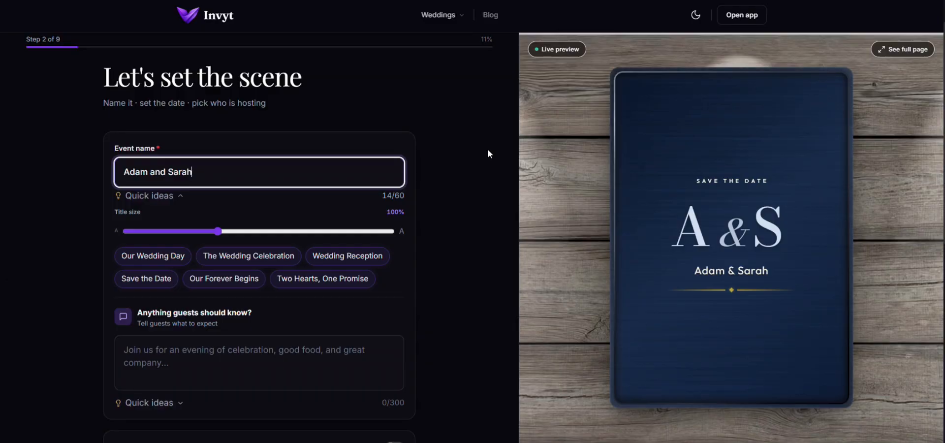
Fill the guest message with the suggestion "We found our forever and we want to celebrate with the people we love most!"
scroll(476, 187, down, 3)
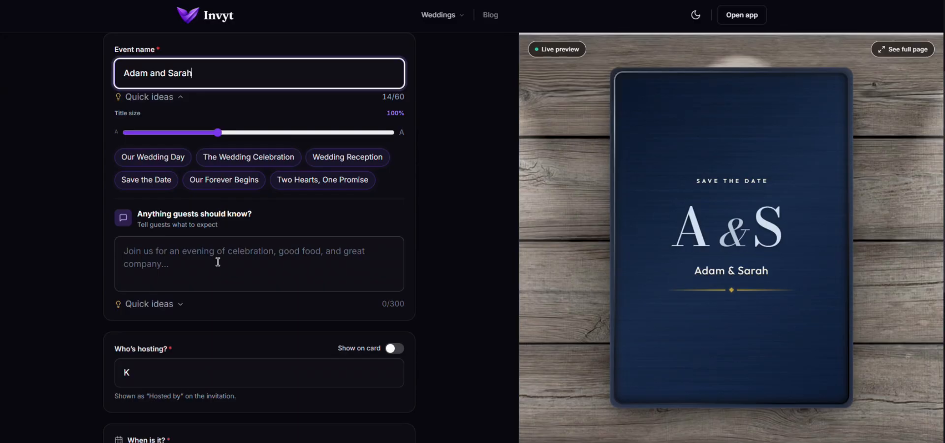
click(182, 306)
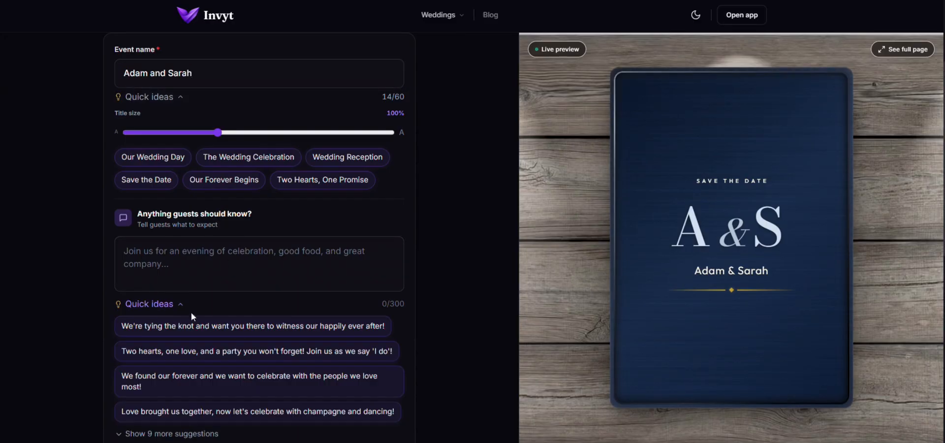
click(325, 383)
scroll(449, 242, down, 1)
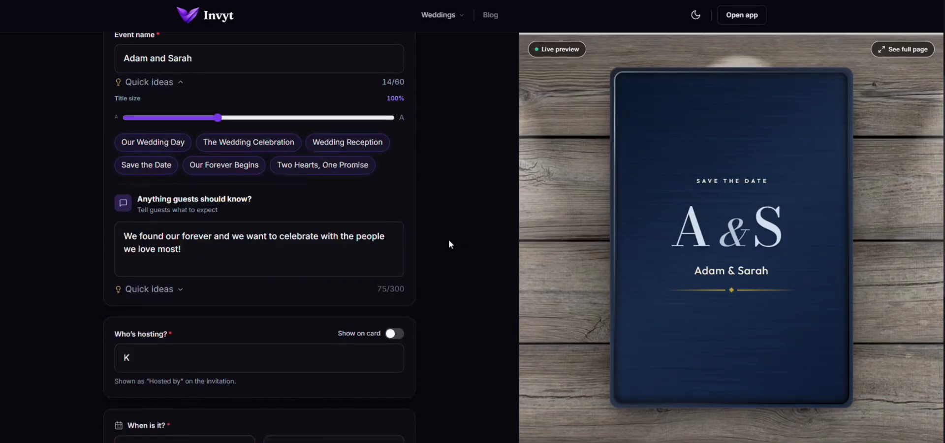
Try showing the host on the card, and switch that option back off
scroll(448, 240, down, 3)
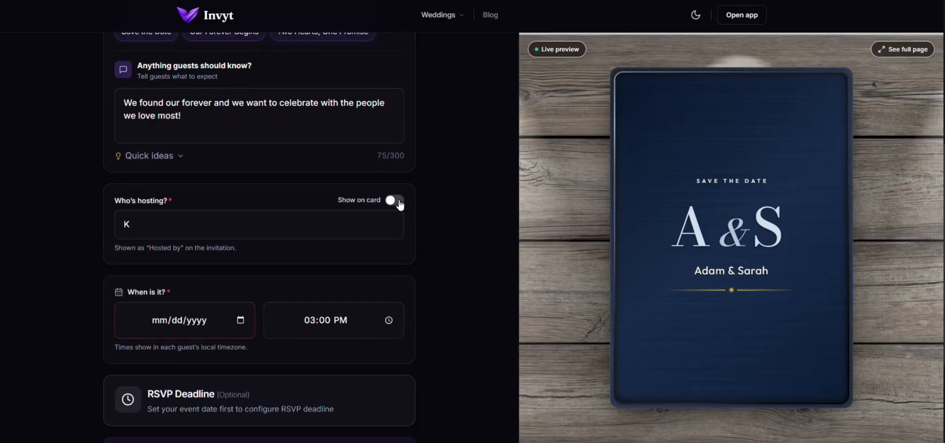
click(396, 200)
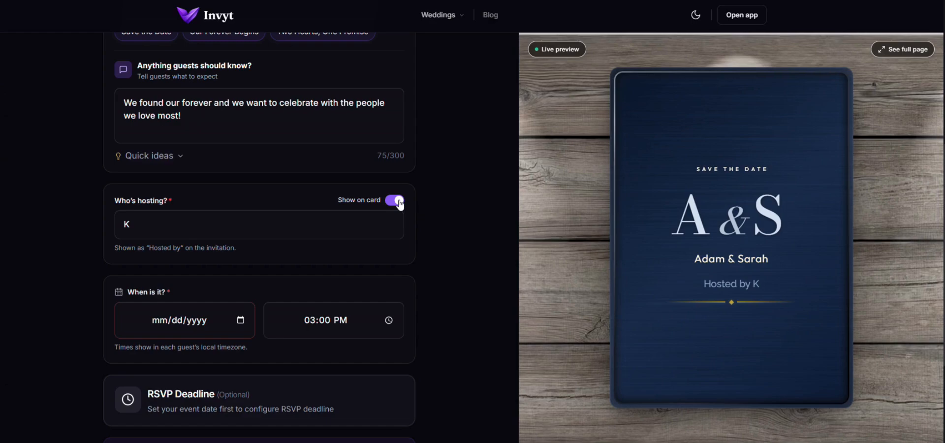
click(400, 202)
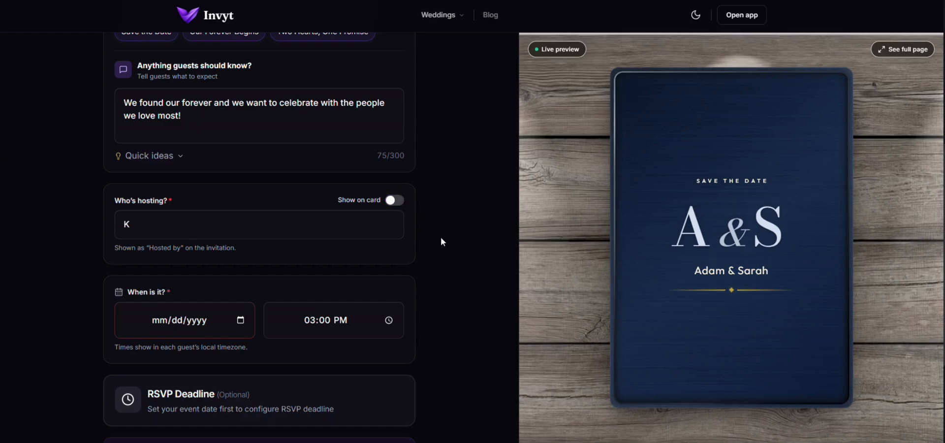
Set the event date to 10/10/2026 and the start time to 05:00 PM
scroll(466, 240, down, 2)
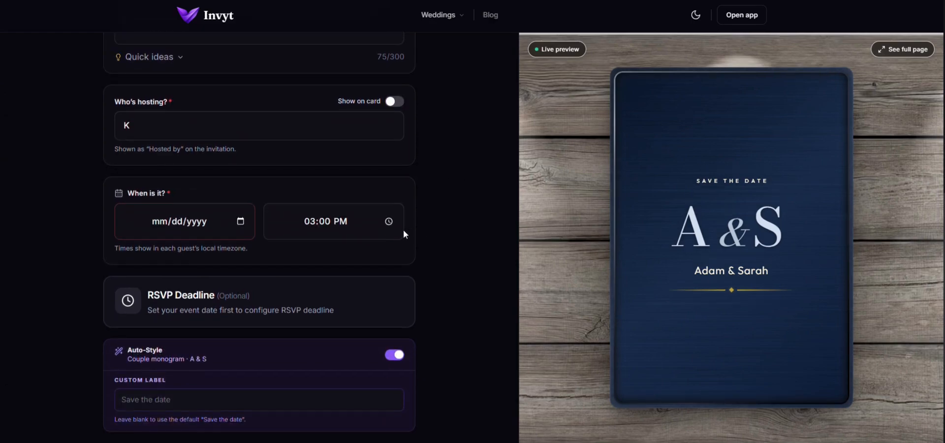
click(241, 221)
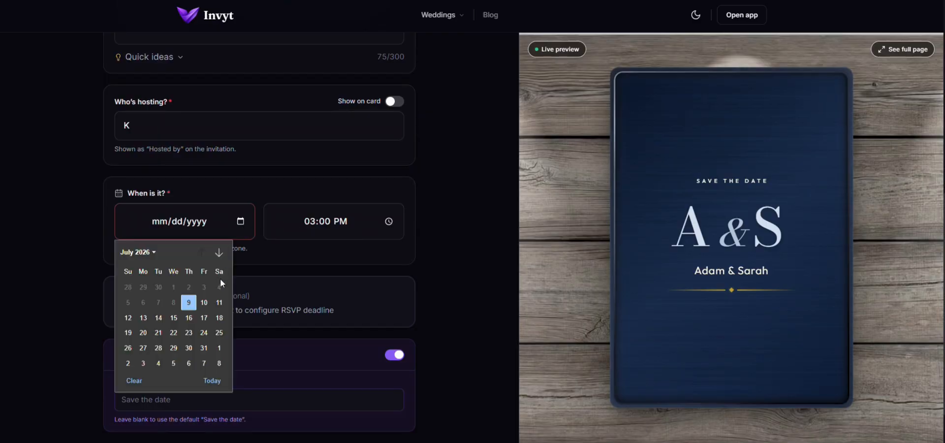
click(219, 253)
click(219, 253)
click(218, 253)
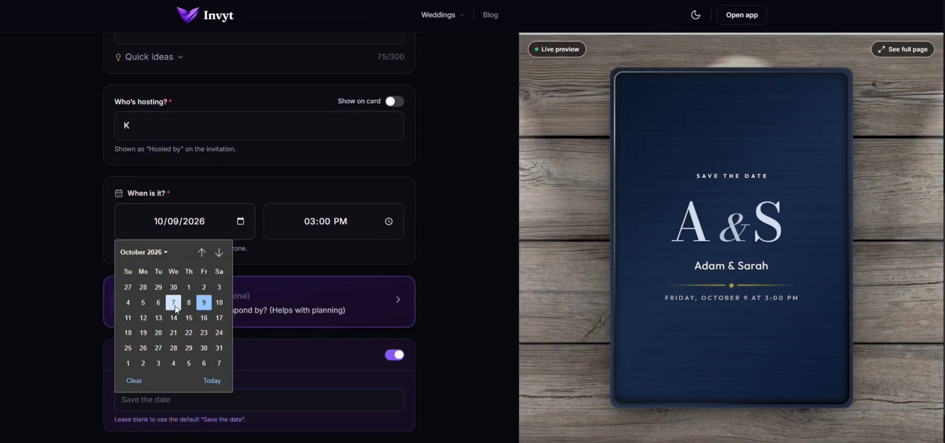
click(219, 302)
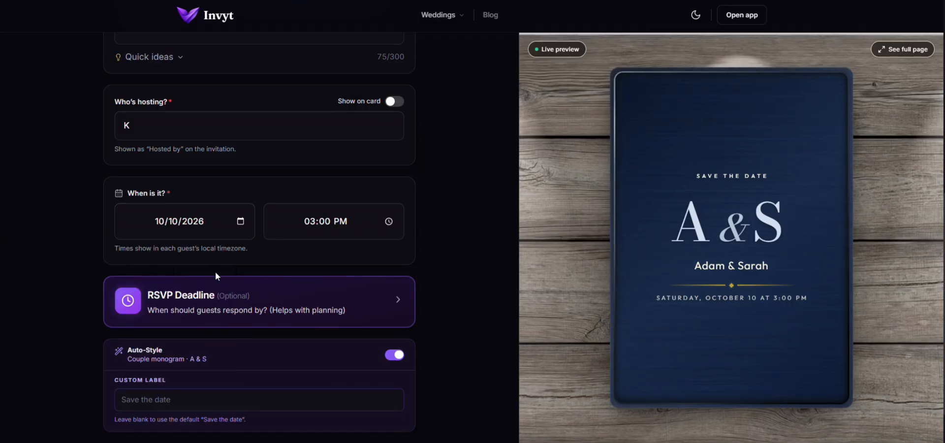
click(389, 222)
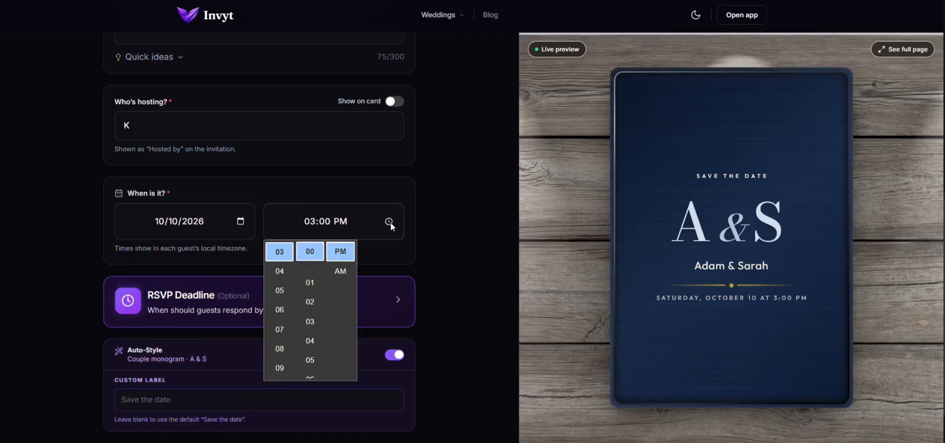
click(283, 292)
click(480, 253)
Review the save-the-date card, accept the event details and continue to the style selection
scroll(475, 248, down, 2)
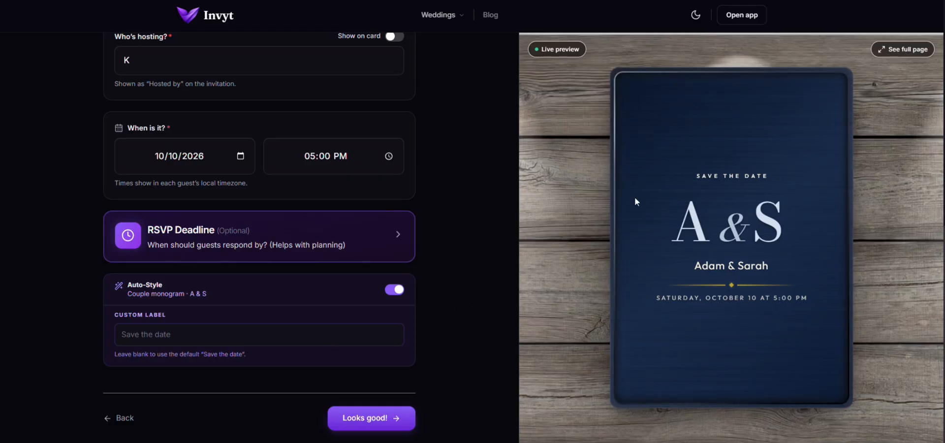
drag(695, 173, 778, 175)
click(384, 419)
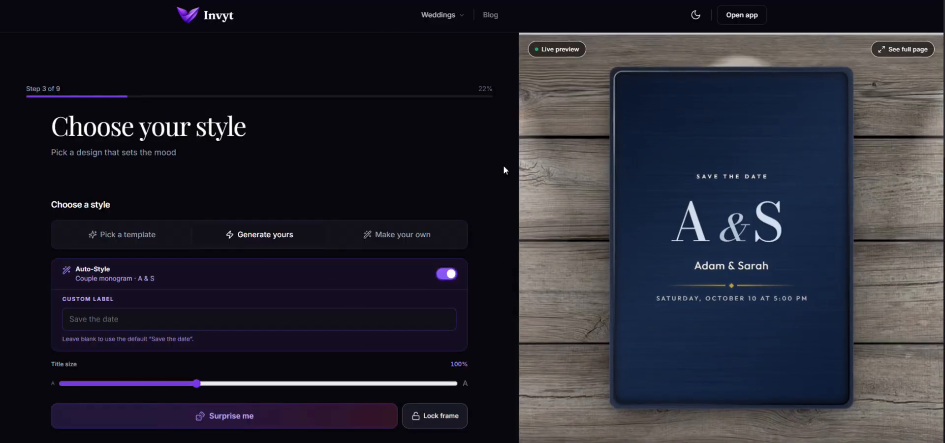
Apply the Farmstead Glow template to the invitation
scroll(500, 192, down, 1)
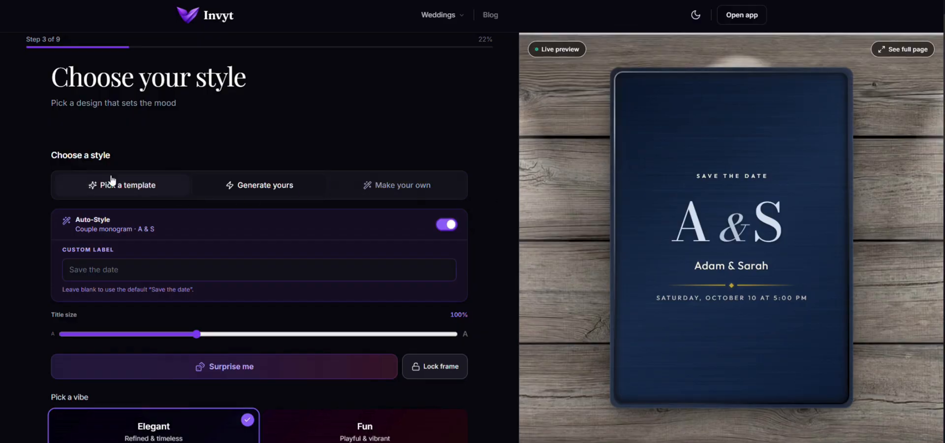
click(127, 190)
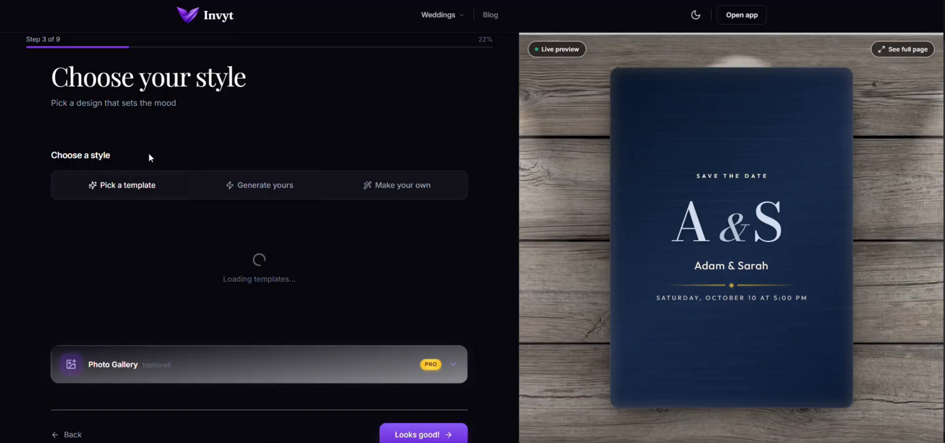
scroll(495, 193, down, 1)
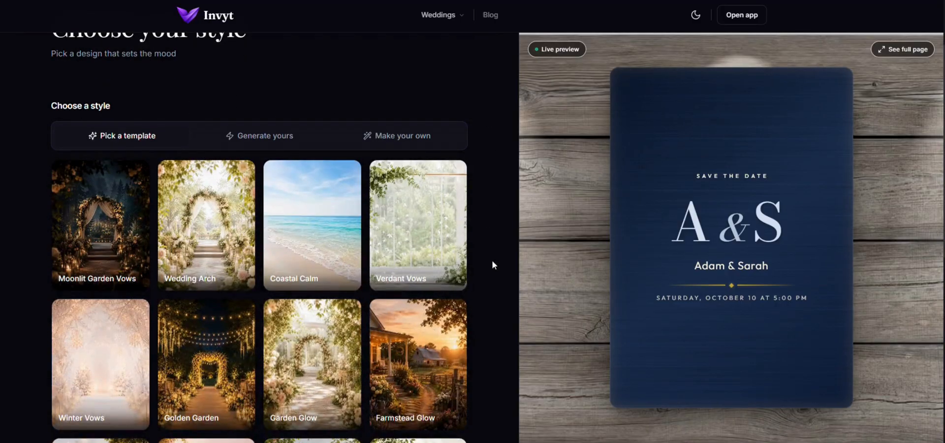
click(409, 364)
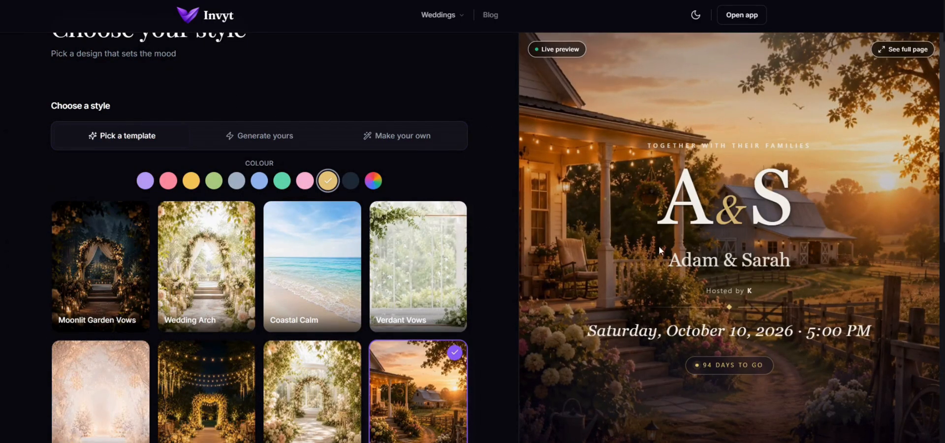
Examine the Farmstead Glow invitation's sections in the live preview and at full page, and return to the form
scroll(709, 278, down, 1)
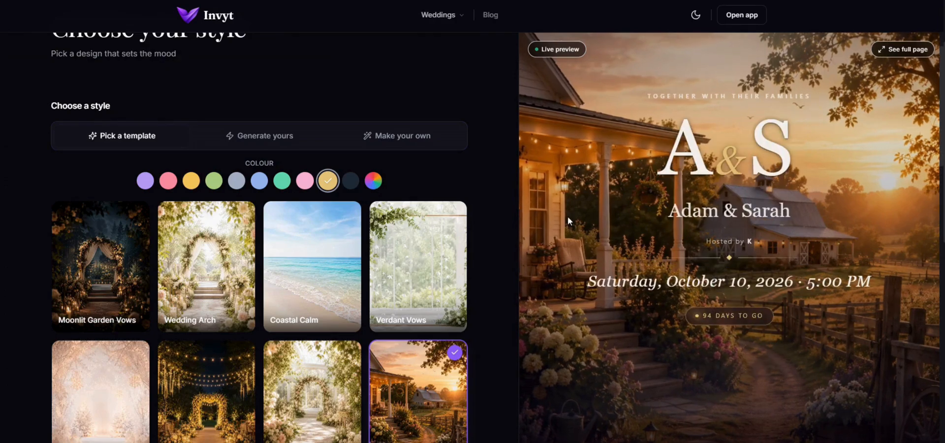
scroll(849, 249, down, 5)
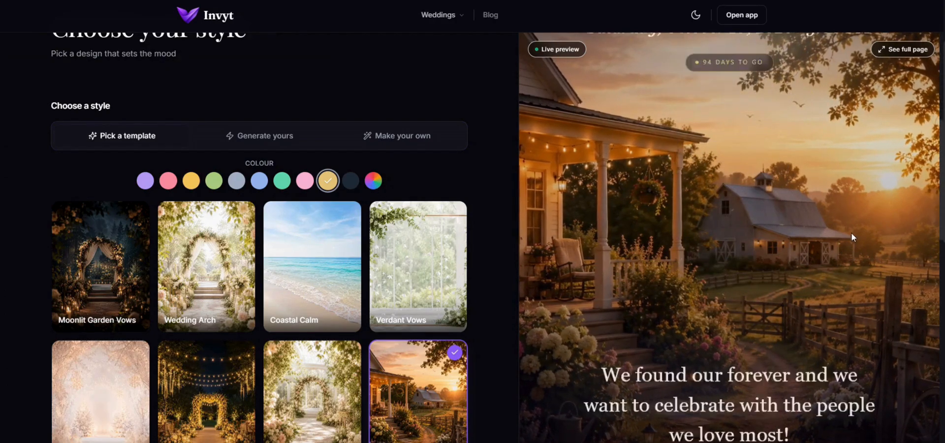
scroll(740, 249, down, 10)
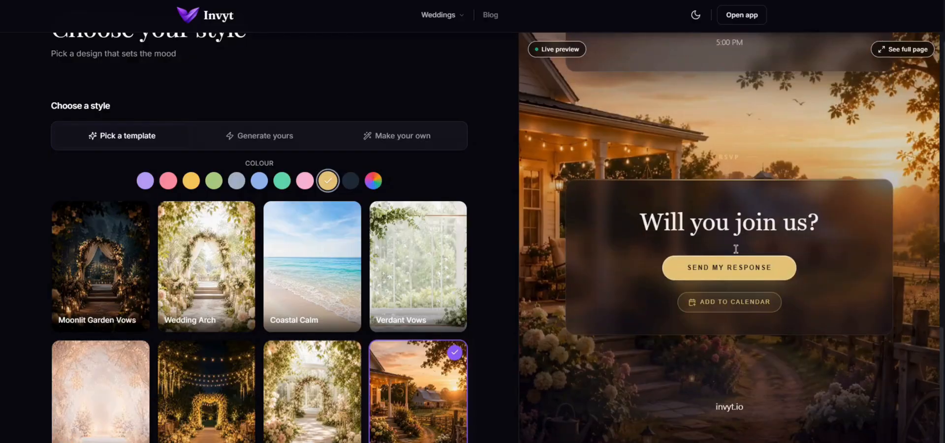
scroll(737, 254, up, 5)
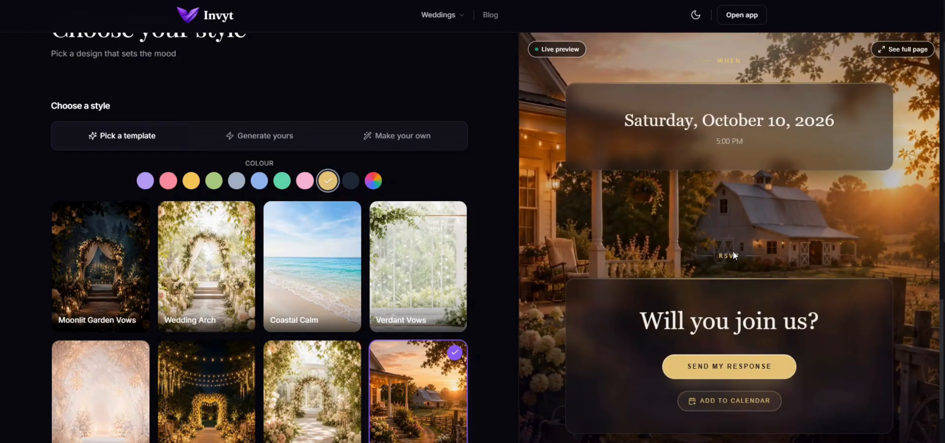
scroll(776, 178, up, 10)
click(902, 50)
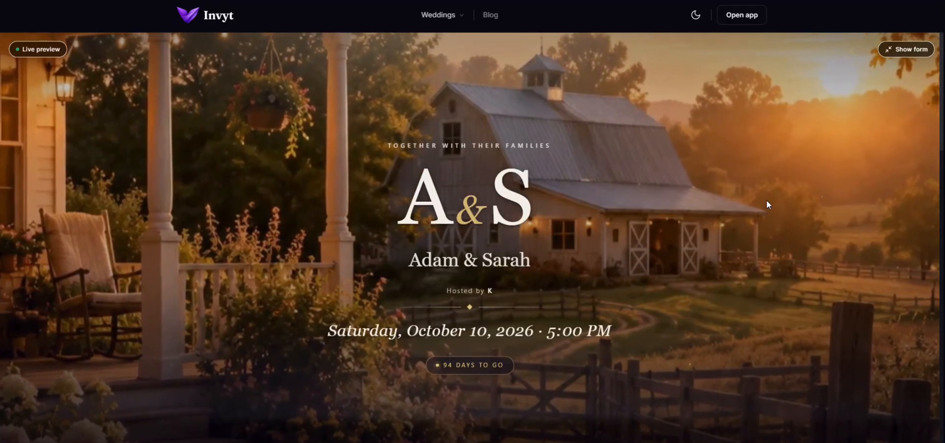
scroll(782, 209, down, 1)
scroll(790, 202, down, 4)
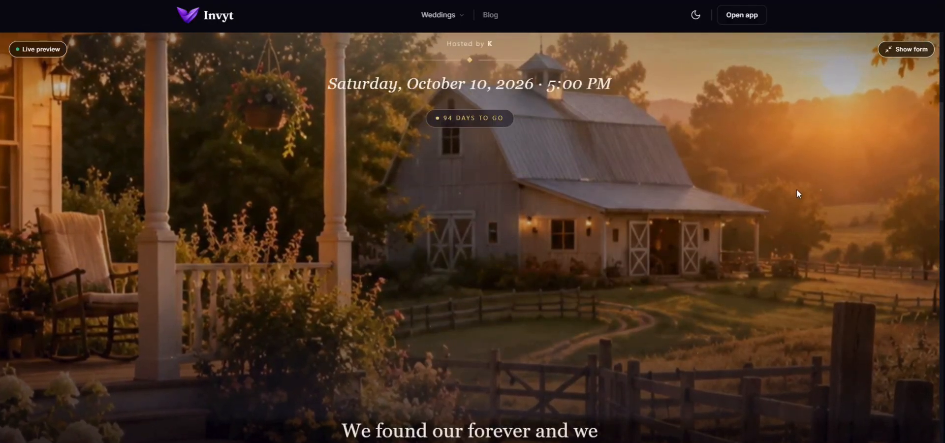
click(906, 49)
Change the Farmstead Glow template's accent colour to light pink
scroll(418, 242, down, 2)
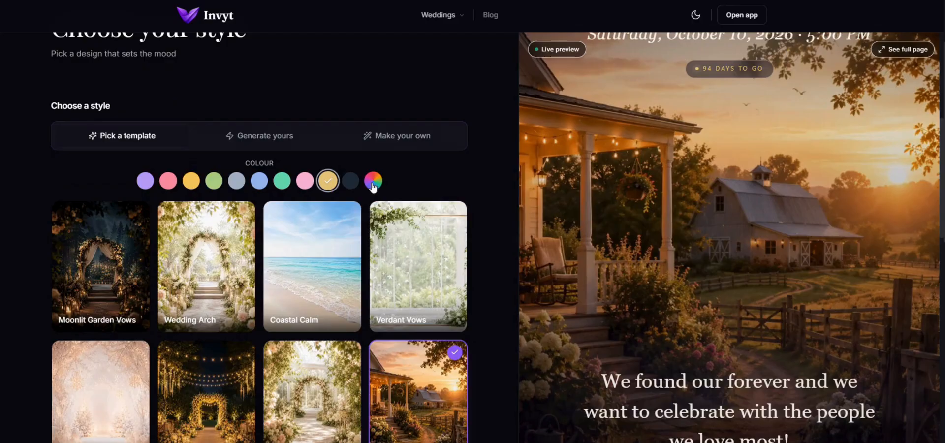
click(305, 181)
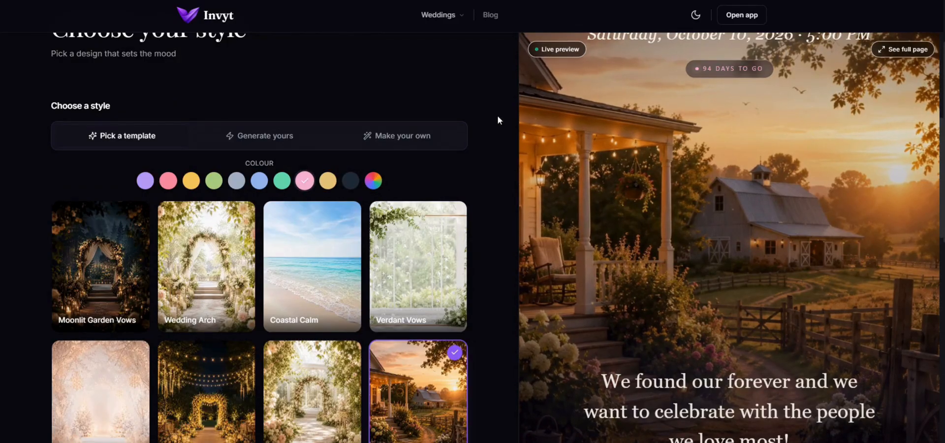
Try the teal and blue accent colours on the Farmstead Glow template and set the accent colour to green
scroll(702, 168, down, 5)
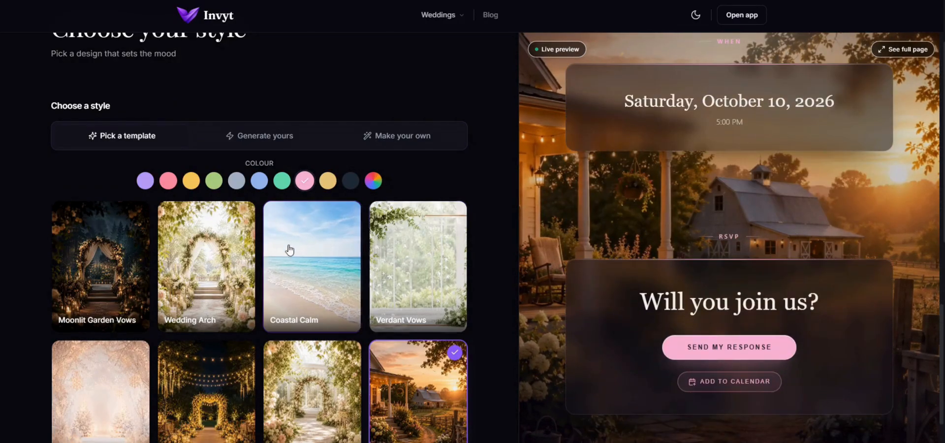
click(283, 183)
click(259, 181)
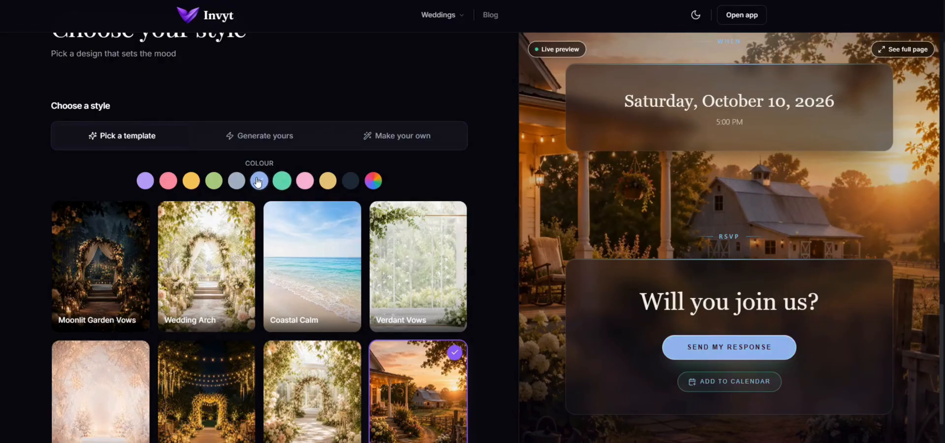
click(214, 181)
Switch from the template to a generated style and generate random surprise designs until a garden-path card with an Art Deco frame appears
scroll(651, 176, up, 10)
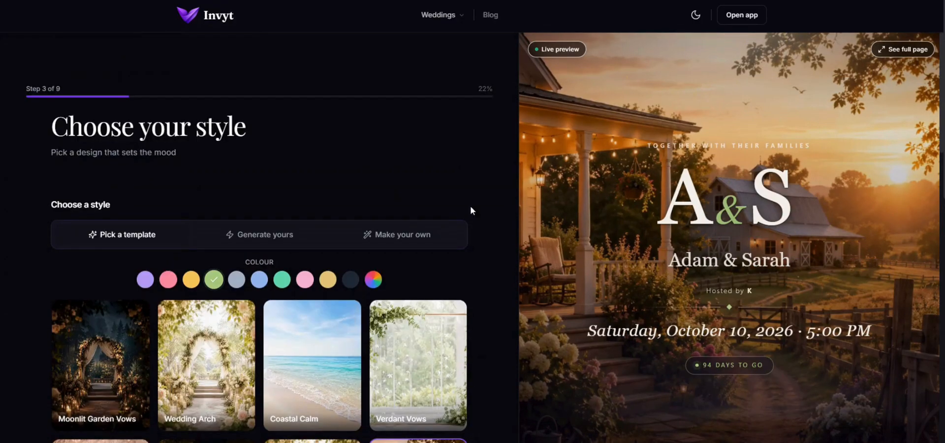
click(268, 239)
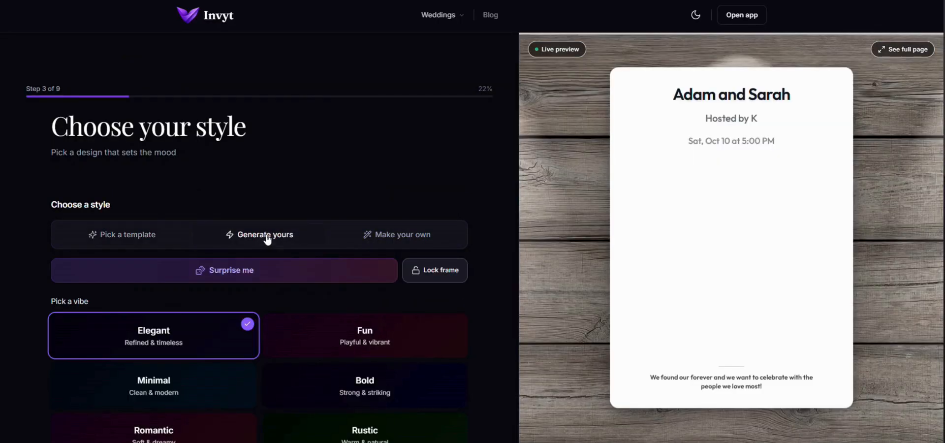
click(252, 272)
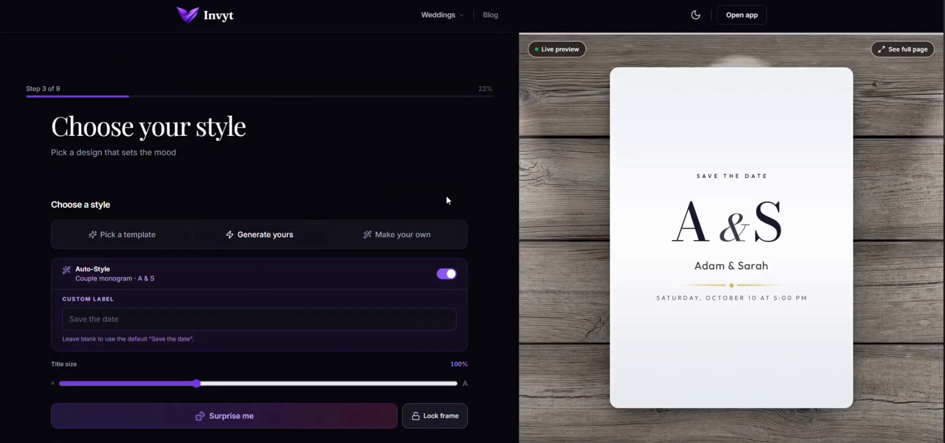
scroll(500, 244, down, 1)
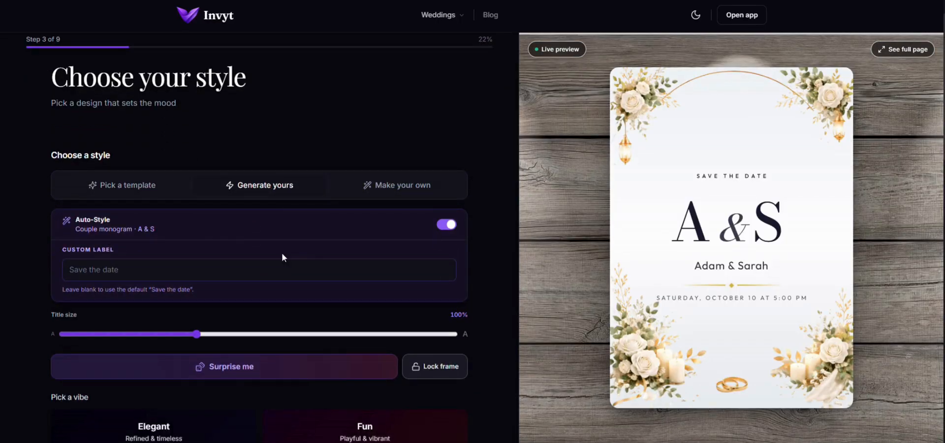
click(282, 368)
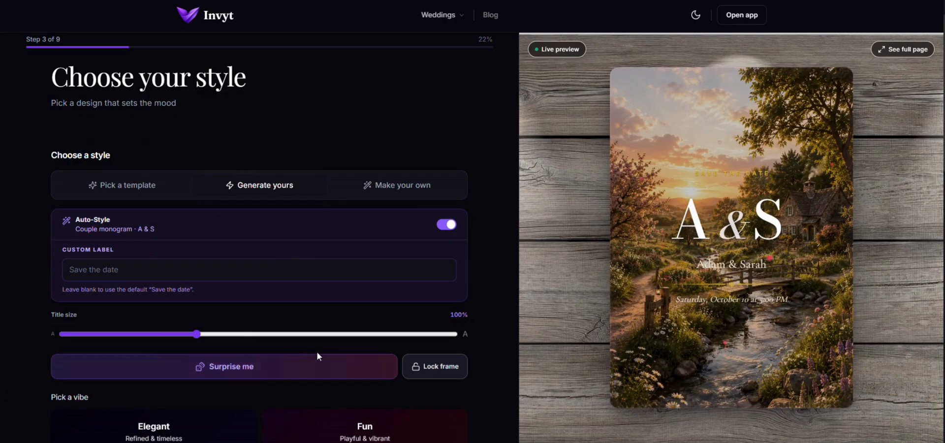
click(365, 376)
click(364, 376)
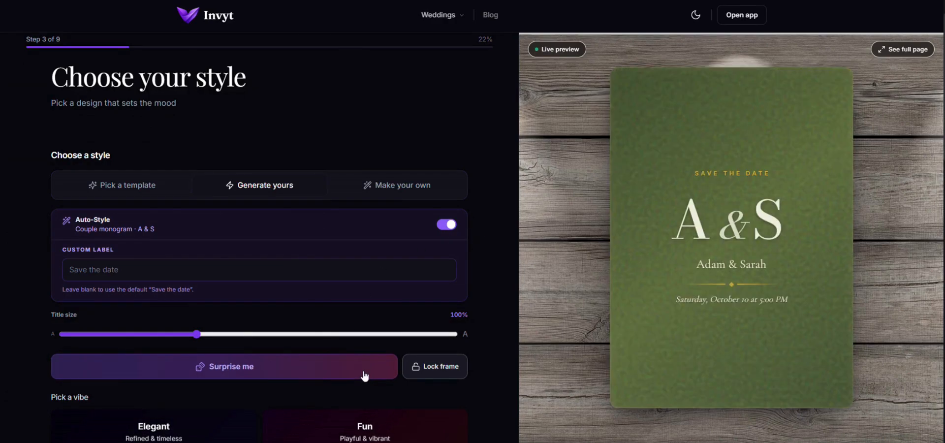
click(364, 377)
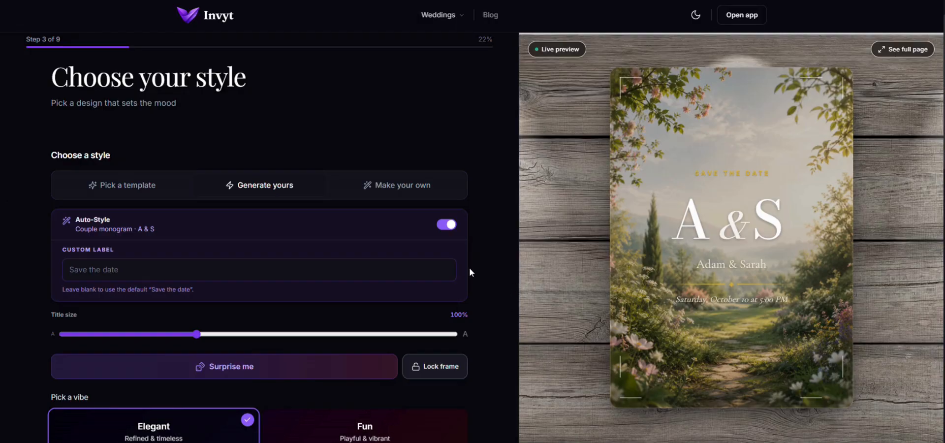
Browse the photo backdrops, try the Bold, Fun, Minimal and Rustic vibes on the card, and choose the Romantic vibe
scroll(492, 224, down, 7)
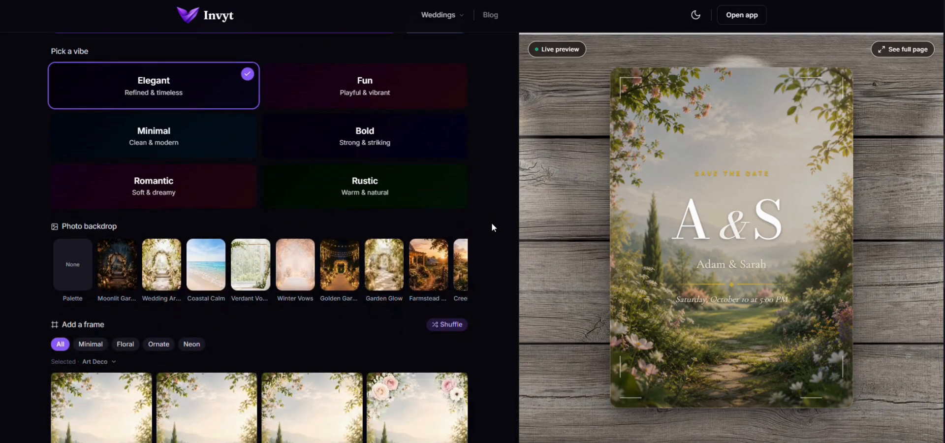
scroll(200, 275, right, 5)
scroll(201, 275, left, 3)
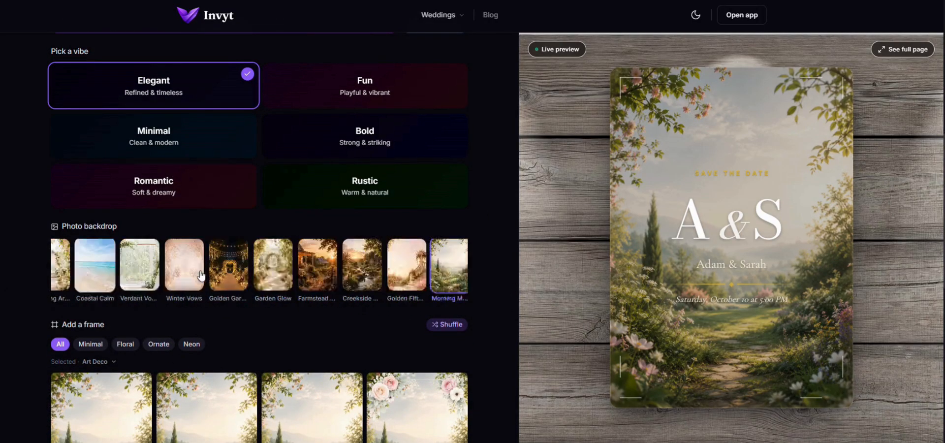
scroll(201, 274, left, 3)
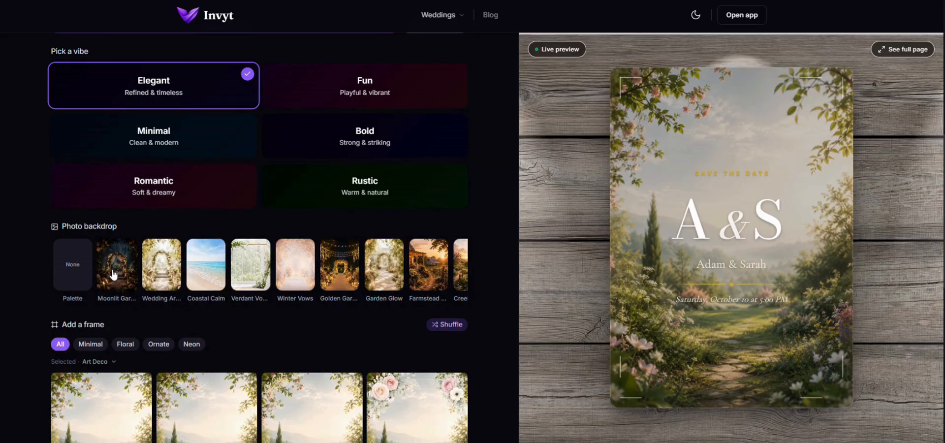
click(378, 128)
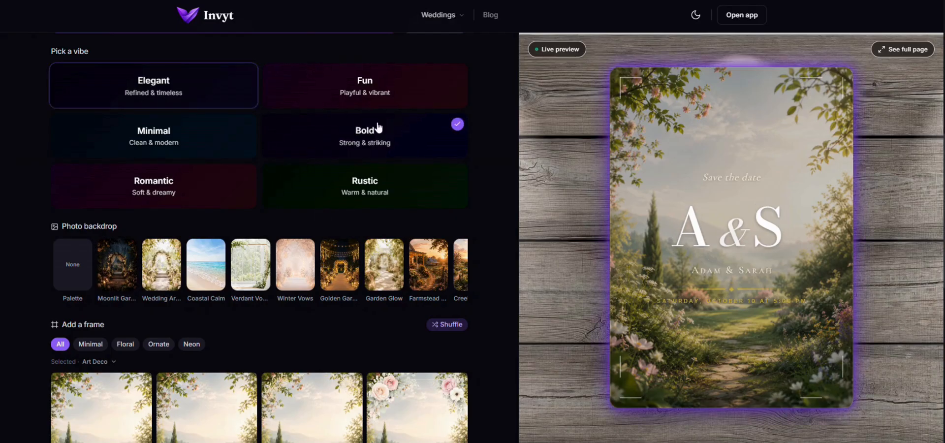
click(369, 85)
drag(206, 109, 199, 109)
click(203, 144)
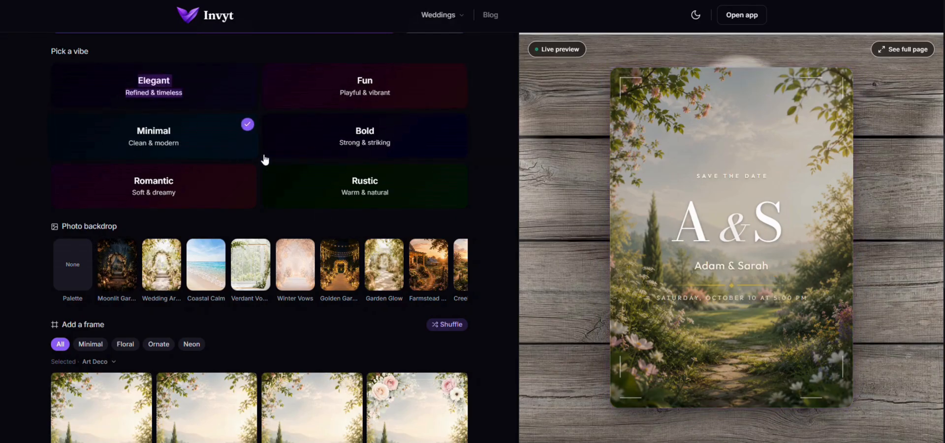
click(359, 154)
click(386, 192)
click(234, 195)
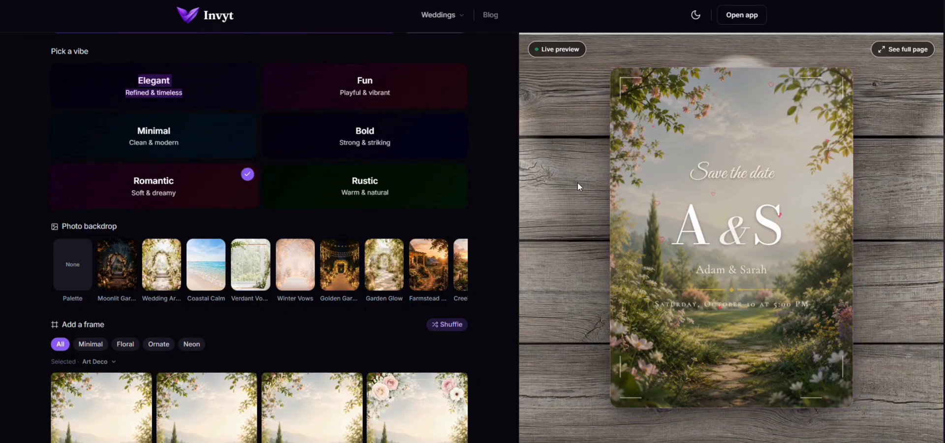
Look over the available frames and set the Romantic card's photo backdrop to Farmstead Glow
scroll(492, 293, down, 3)
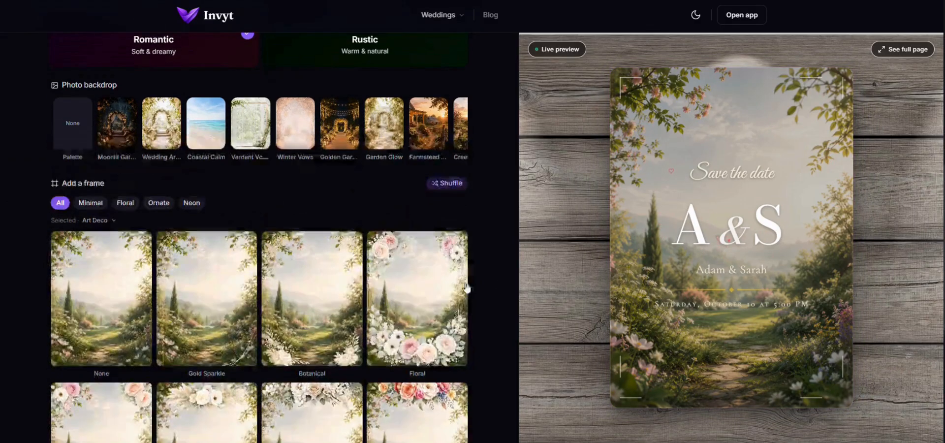
scroll(417, 199, down, 2)
scroll(394, 285, down, 4)
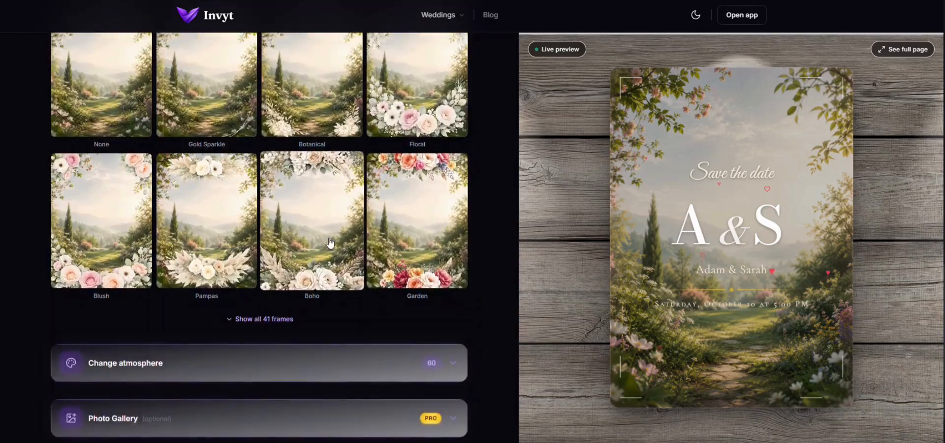
scroll(169, 423, up, 7)
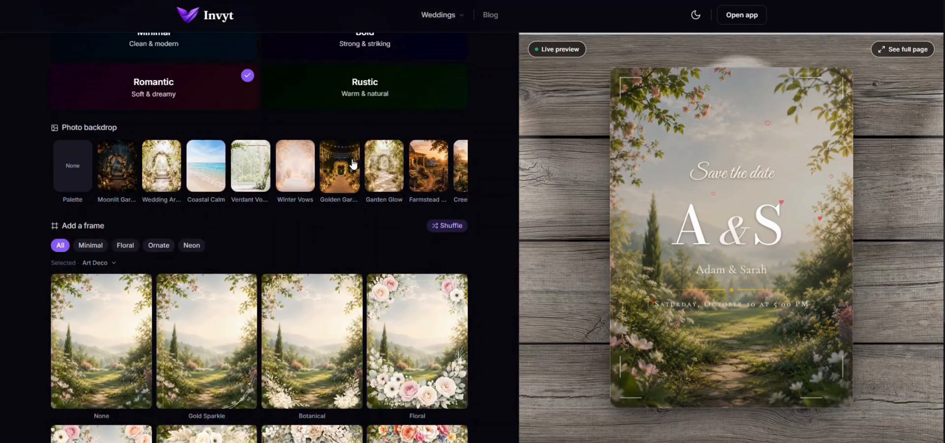
click(430, 172)
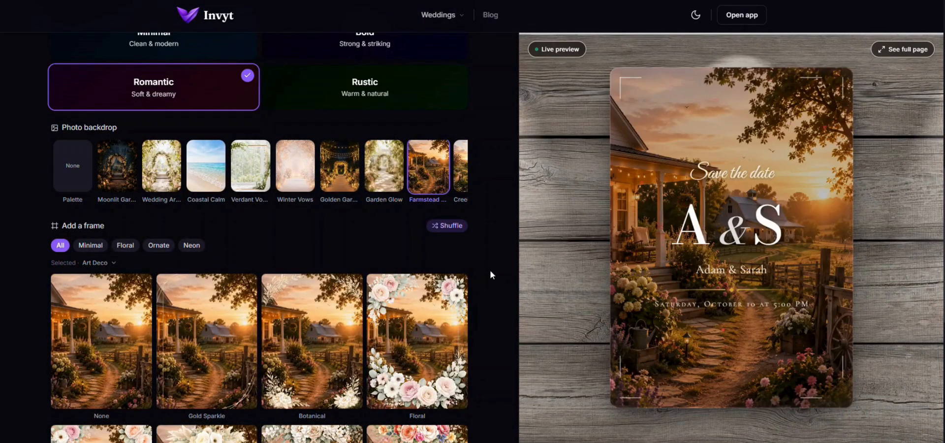
Expand the frame list to show all frames and browse them on the farmstead backdrop
scroll(490, 268, down, 7)
click(266, 230)
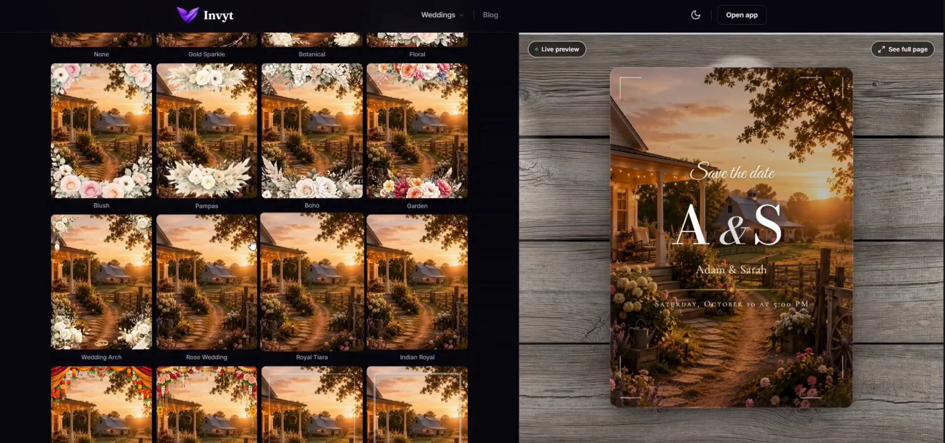
scroll(289, 231, down, 6)
scroll(300, 234, up, 2)
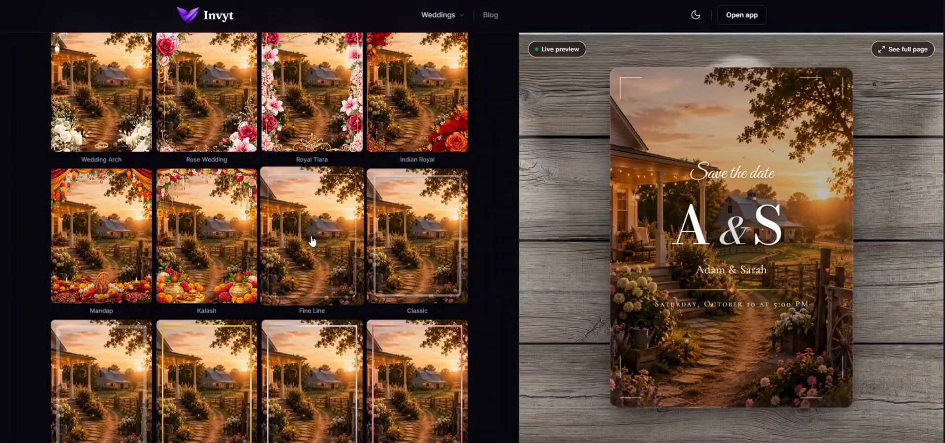
Try the Classic, Rose Gold and Royal Tiara frames on the card and settle on the Fine Line frame
click(313, 241)
click(445, 247)
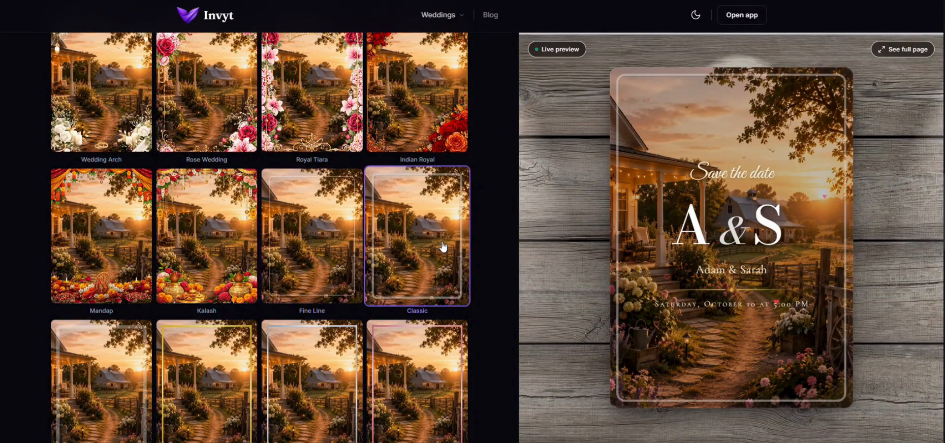
click(312, 330)
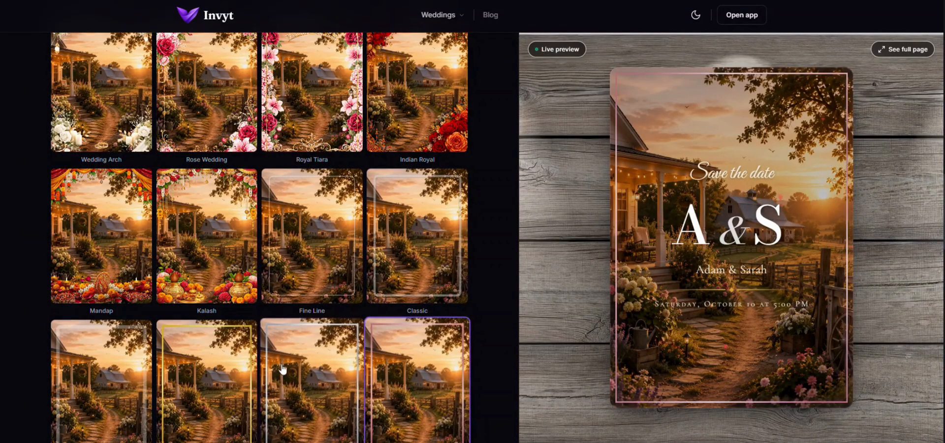
click(298, 260)
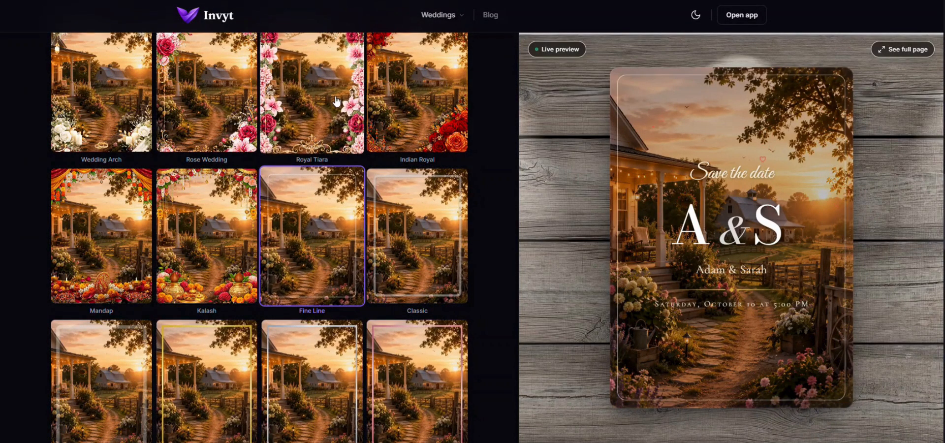
click(353, 132)
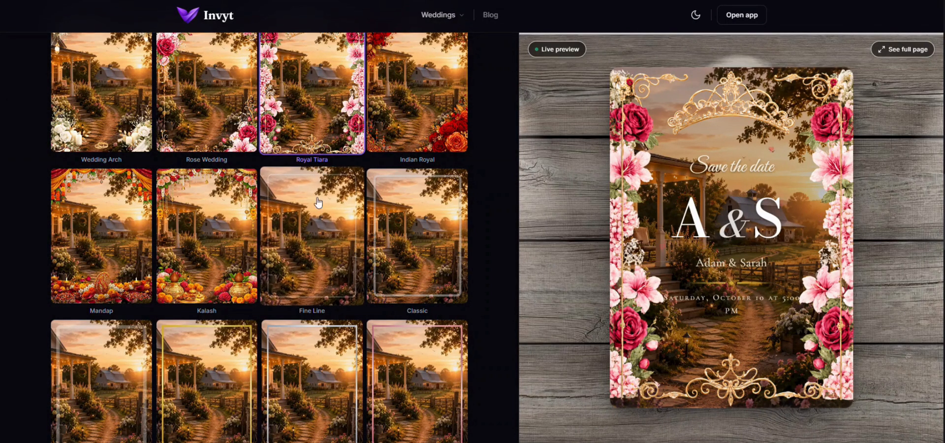
click(330, 231)
click(378, 247)
Generate random surprise designs repeatedly until a Fun-vibe card with a golden garden backdrop and the Royal Tiara frame appears
scroll(242, 175, up, 8)
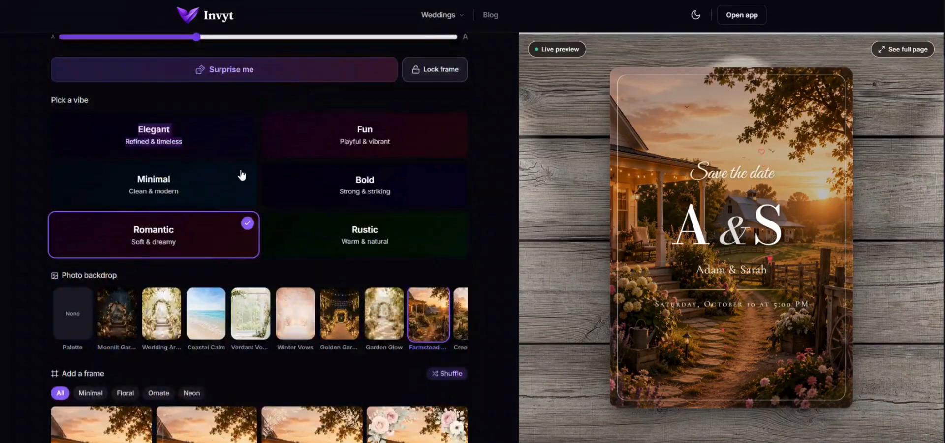
click(318, 72)
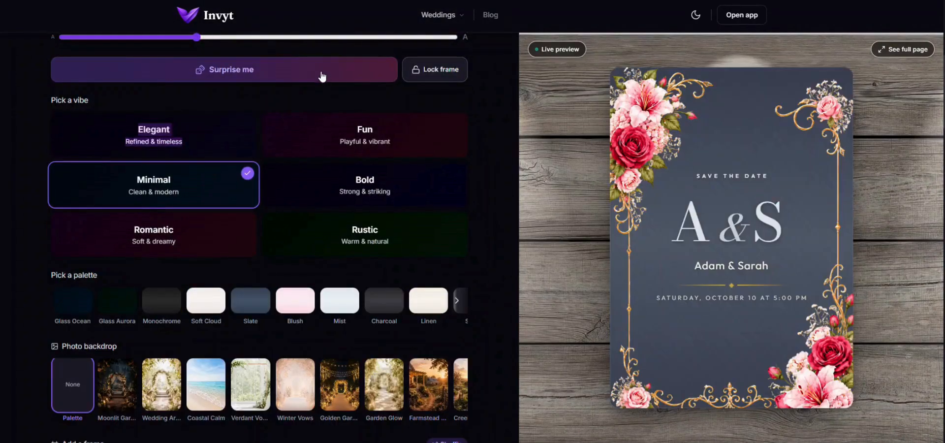
click(348, 78)
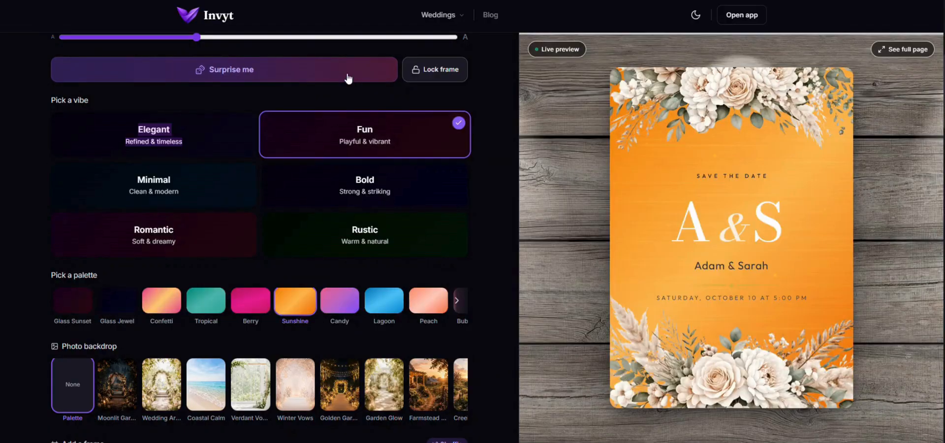
click(348, 78)
click(348, 78)
click(348, 78)
click(348, 78)
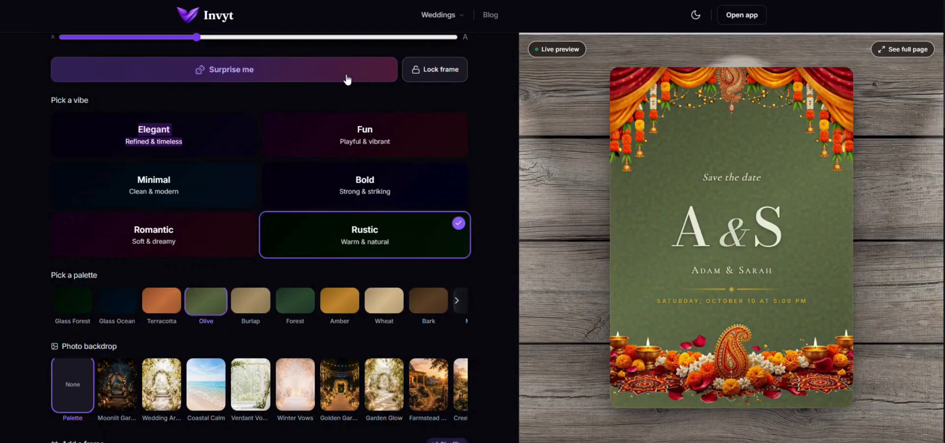
click(348, 78)
click(348, 78)
click(348, 78)
click(348, 78)
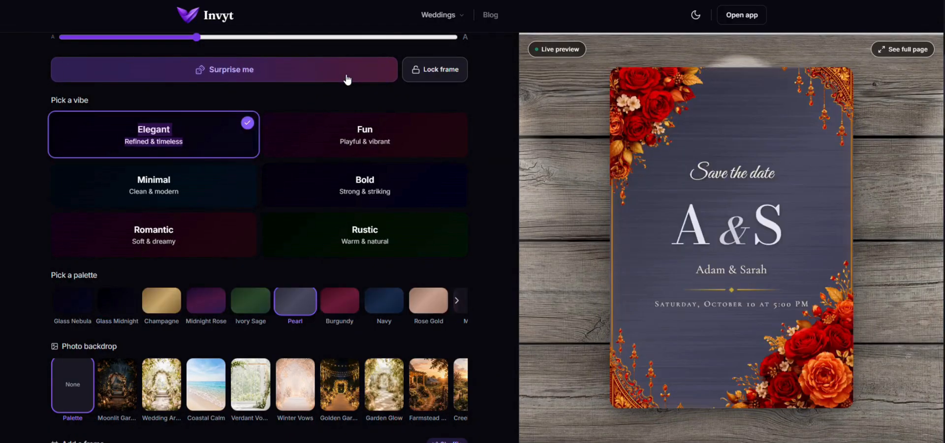
click(349, 78)
click(348, 78)
click(348, 78)
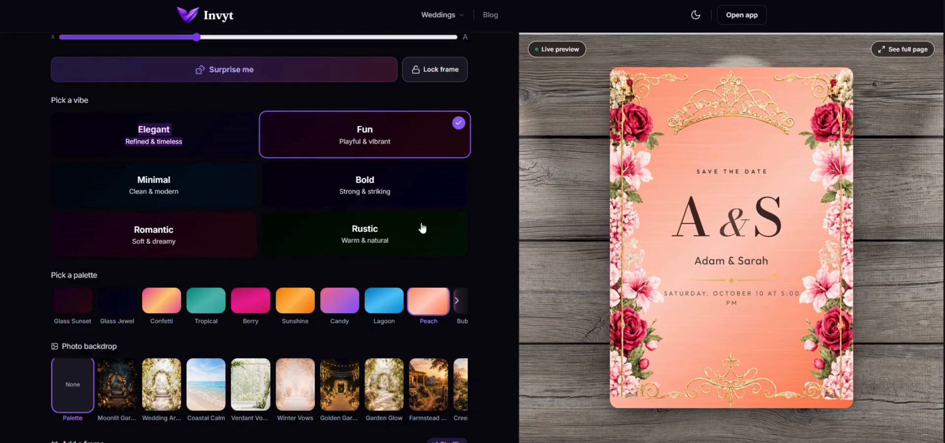
Set the card's photo backdrop to Farmstead Glow and apply the Double frame
scroll(422, 226, down, 4)
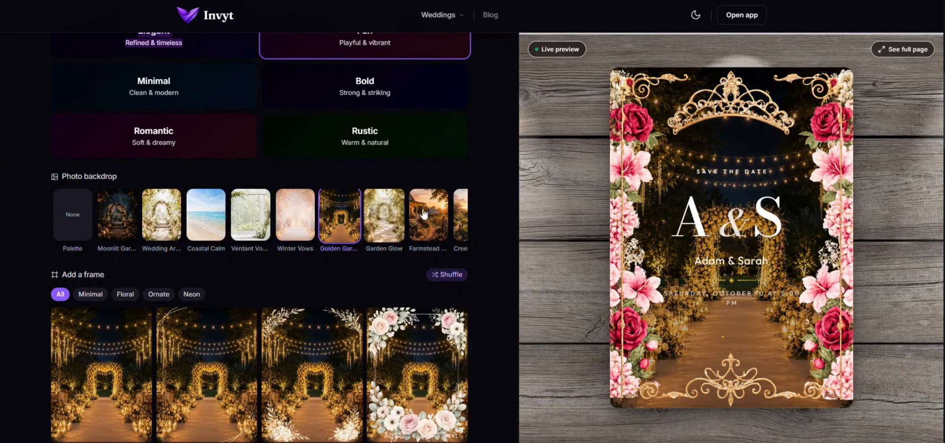
click(428, 216)
scroll(318, 266, down, 10)
click(318, 264)
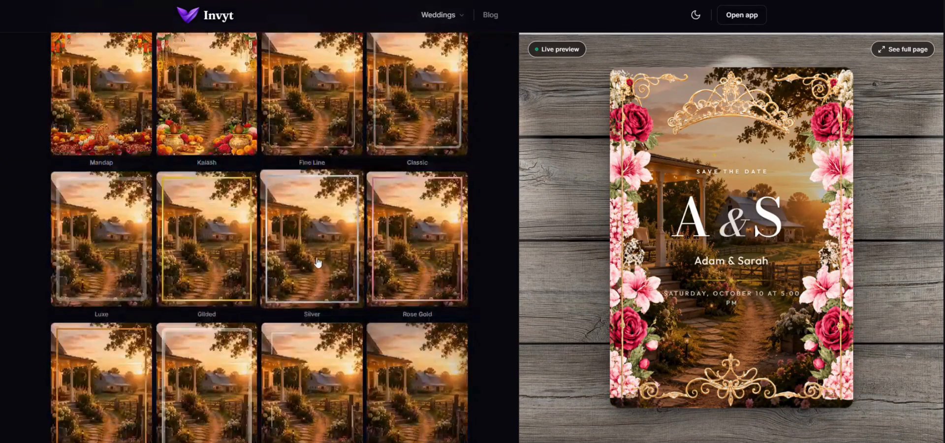
scroll(240, 258, down, 1)
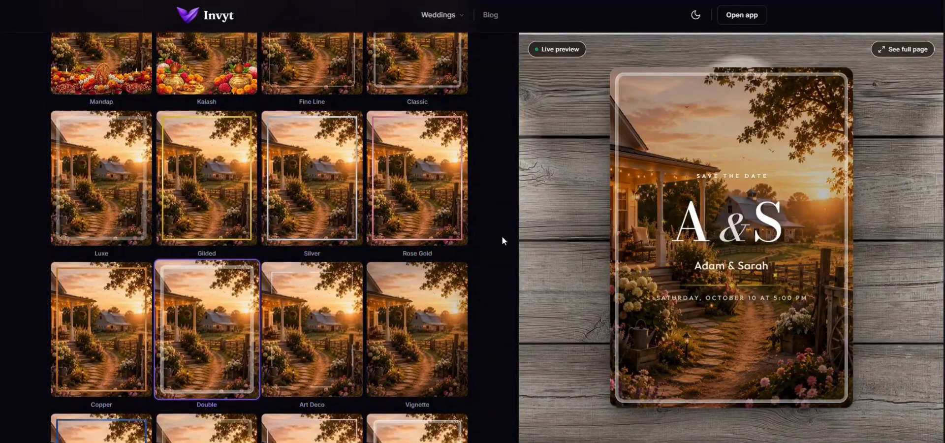
scroll(501, 234, down, 8)
scroll(474, 282, down, 10)
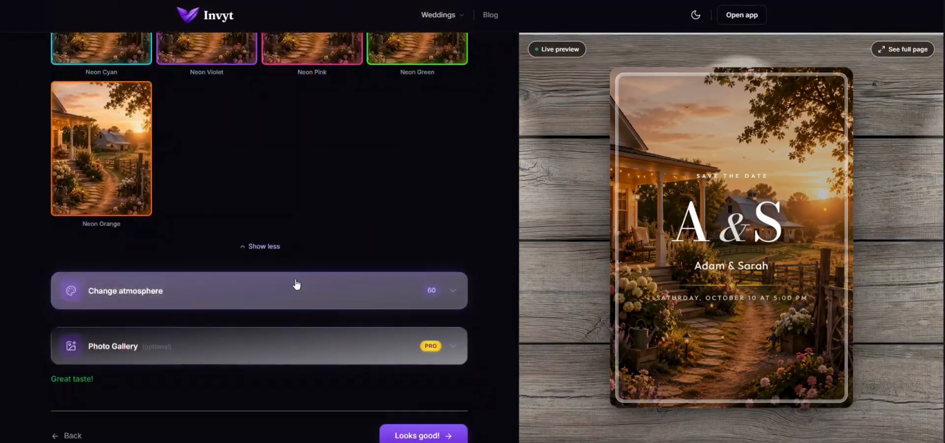
Try the bulb-lit wood atmosphere effect, settle on the night garden with string lights and candles, and continue to the song selection
click(387, 279)
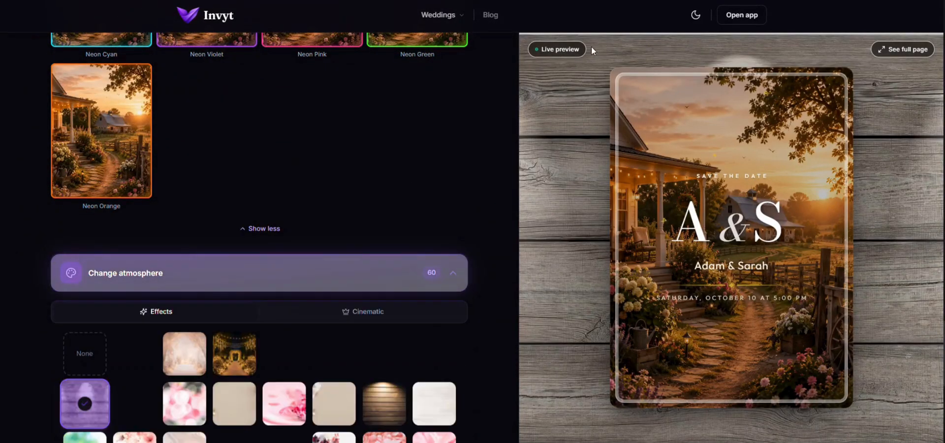
scroll(546, 236, down, 2)
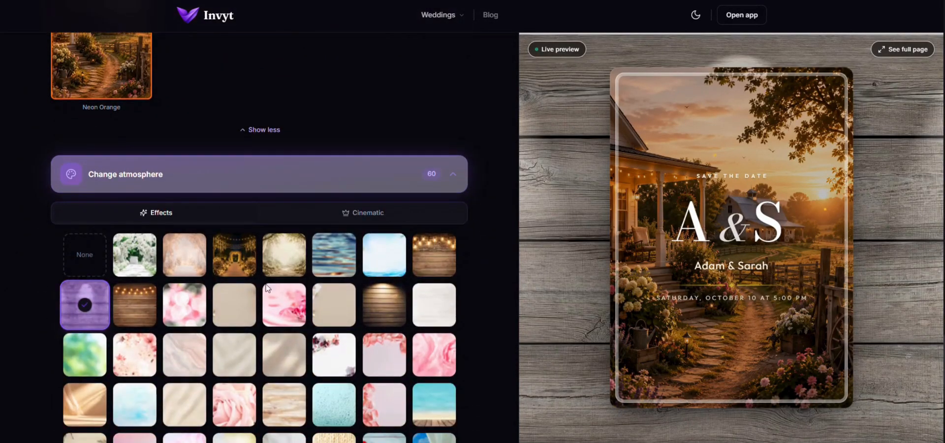
click(447, 256)
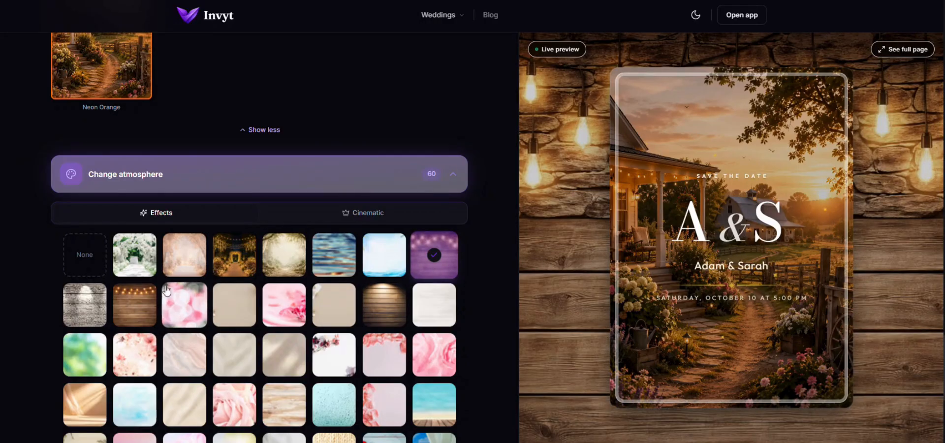
click(235, 262)
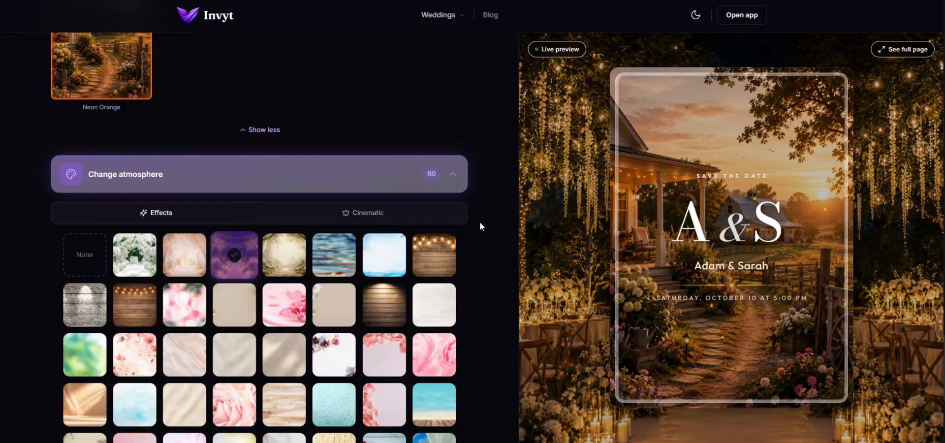
scroll(477, 249, down, 6)
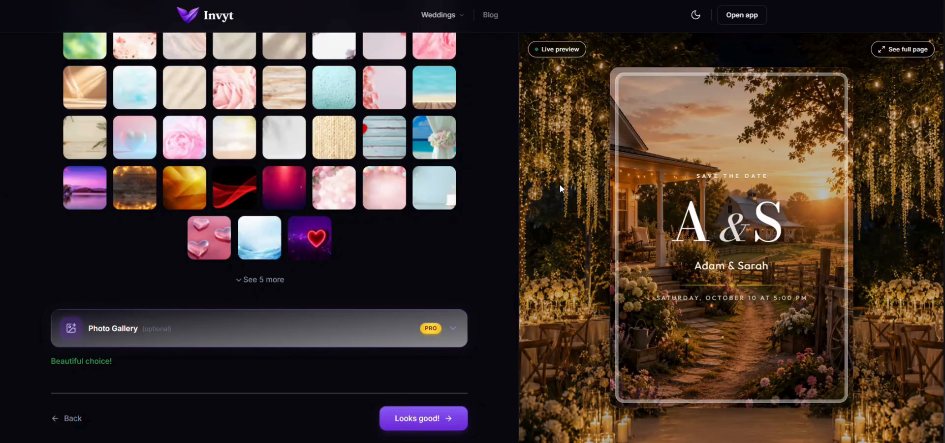
click(427, 422)
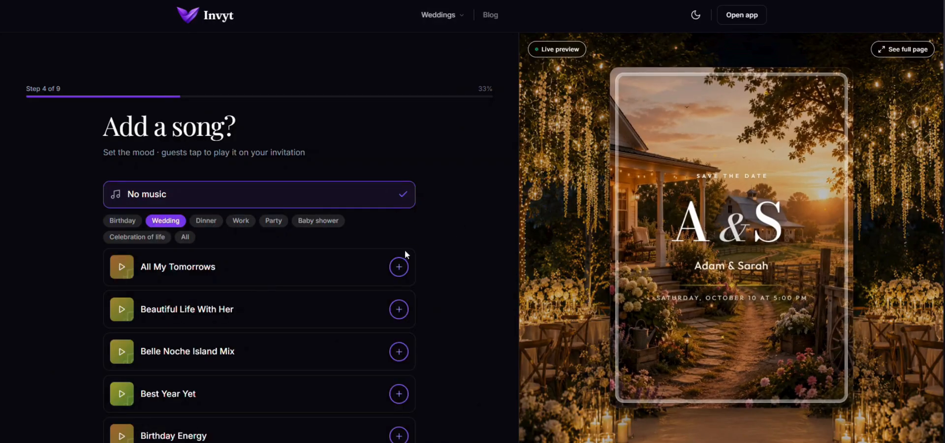
Browse the Wedding song list, add All My Tomorrows to the invitation and continue to the guest settings
scroll(449, 226, down, 15)
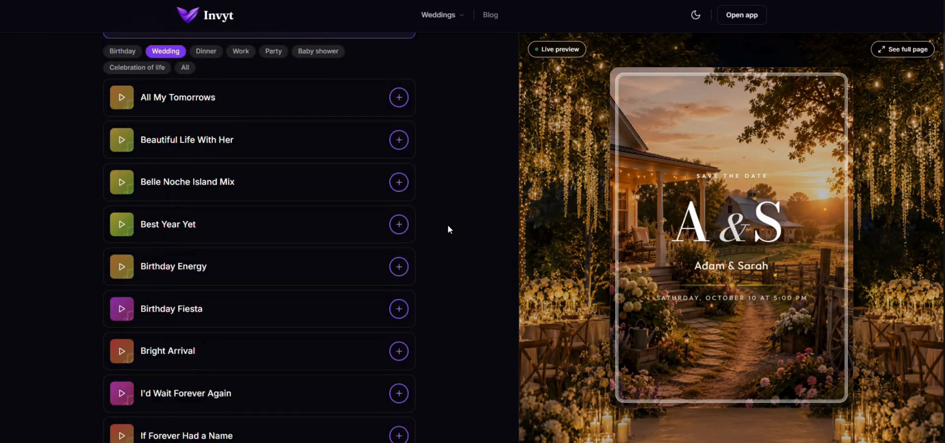
scroll(449, 227, up, 15)
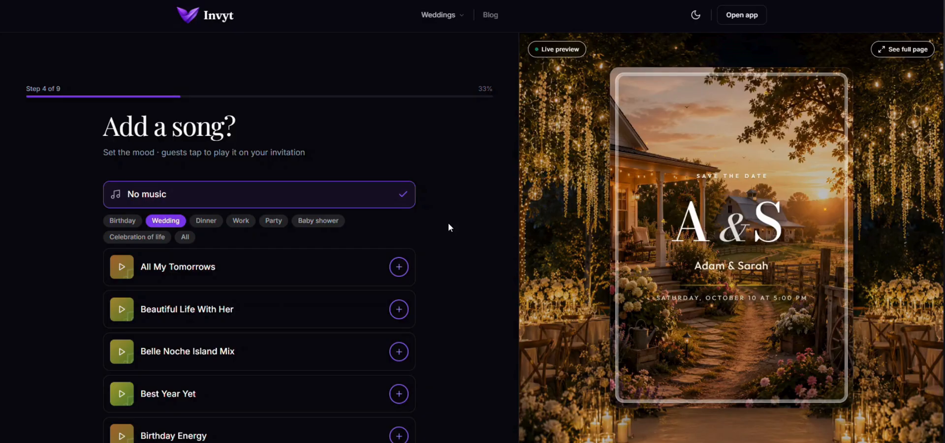
scroll(274, 280, down, 10)
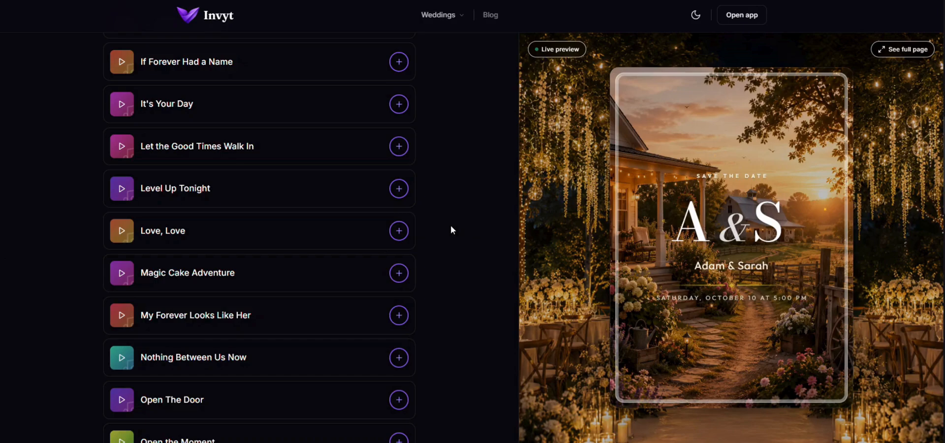
scroll(451, 227, down, 20)
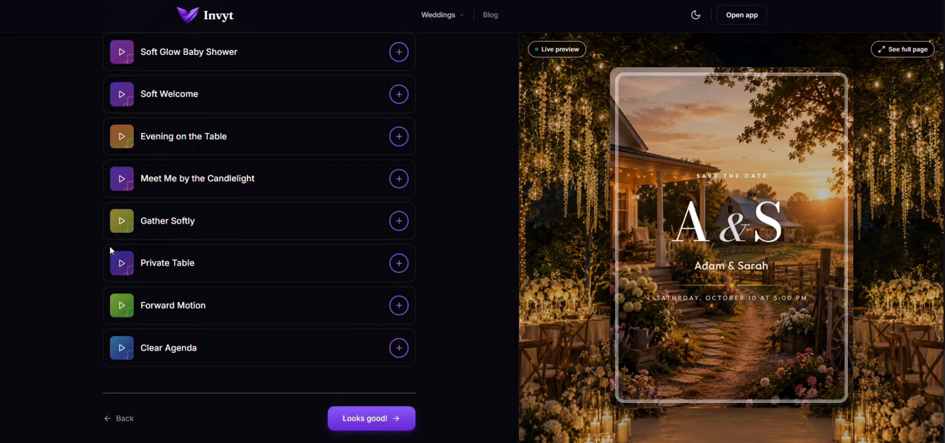
scroll(62, 234, up, 20)
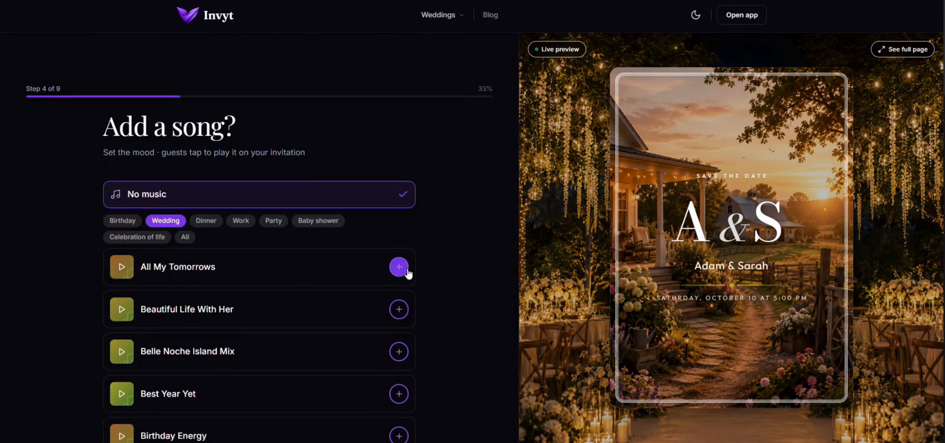
click(407, 271)
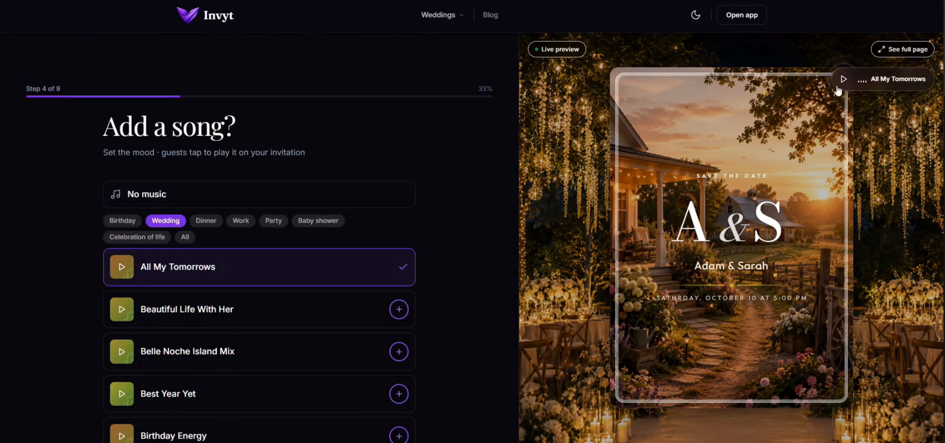
click(919, 85)
scroll(462, 285, down, 1)
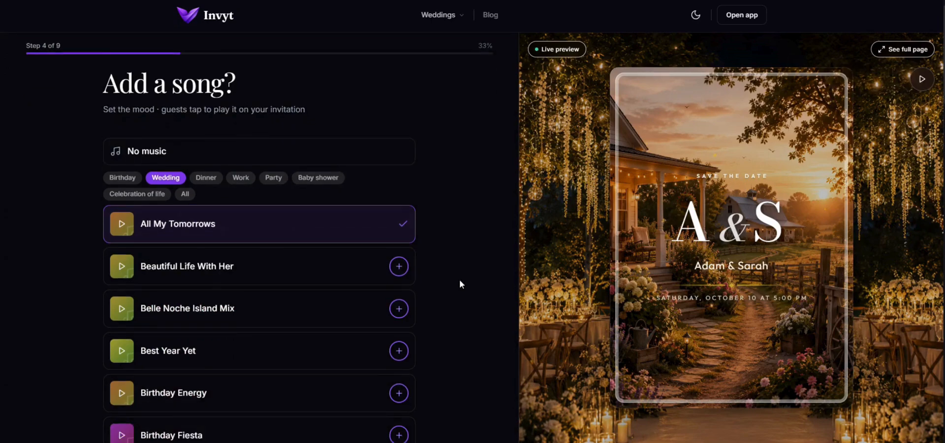
scroll(459, 281, down, 20)
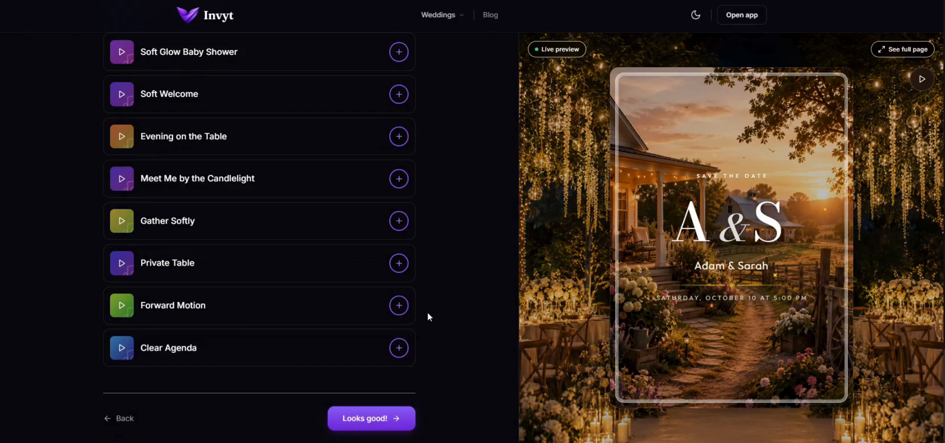
click(387, 418)
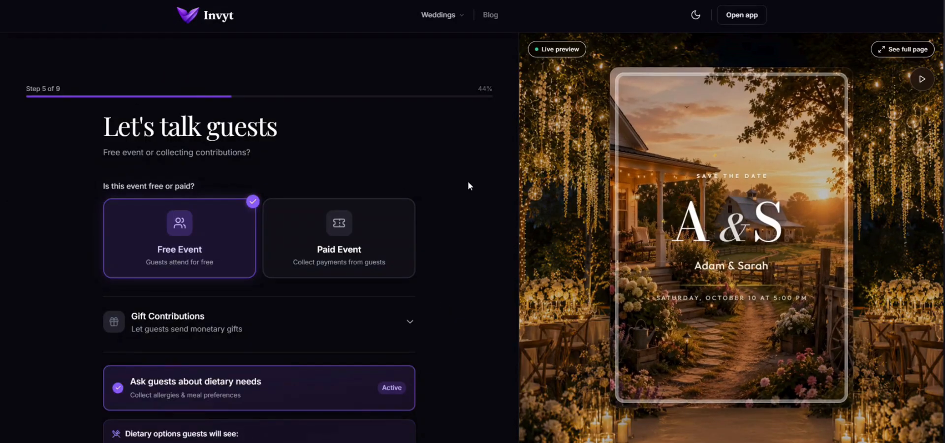
Try the Paid Event option to view its payment settings, and switch the event back to Free Event
scroll(482, 196, down, 1)
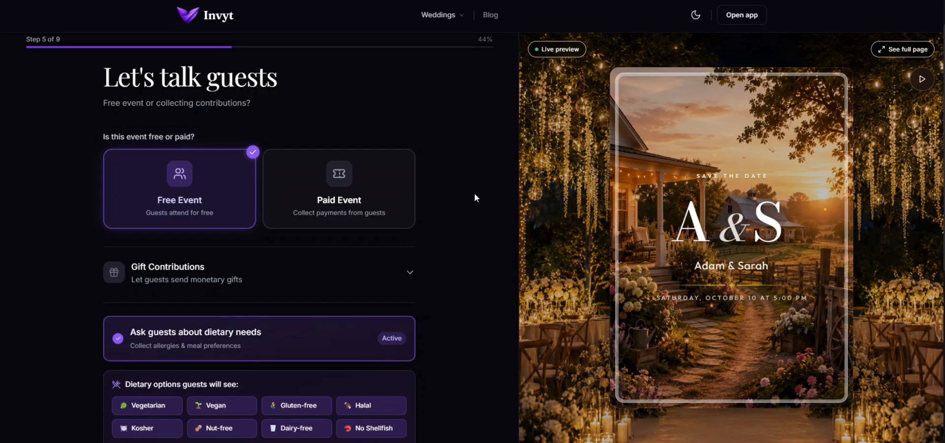
click(338, 173)
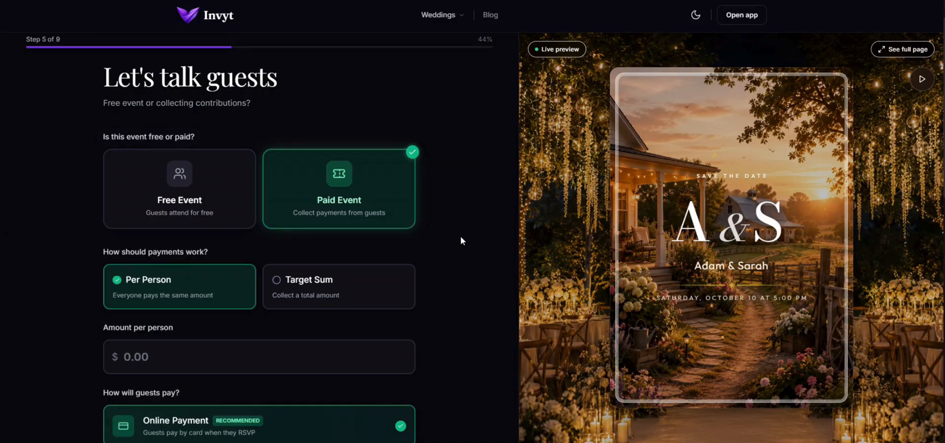
click(181, 197)
Limit additional guests to 1 plus one per guest, leave check-ins off and continue to the custom questions
scroll(459, 191, down, 2)
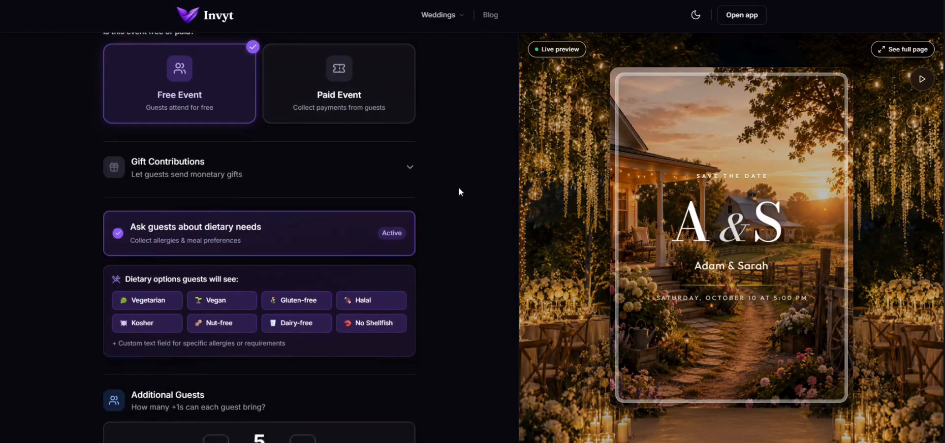
scroll(459, 191, down, 1)
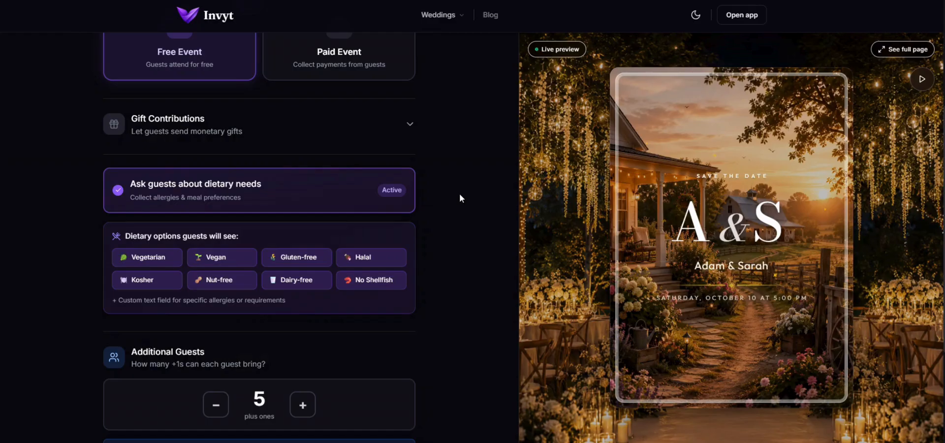
scroll(446, 200, down, 3)
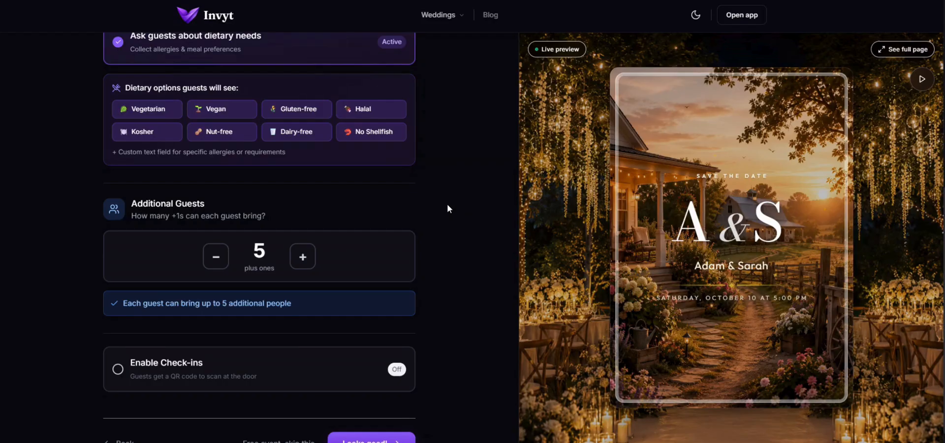
click(212, 257)
click(212, 258)
click(212, 257)
click(213, 257)
click(211, 256)
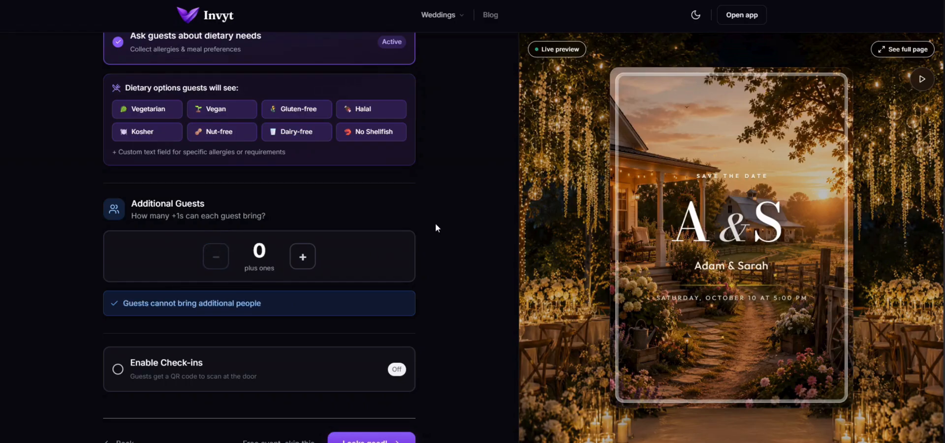
scroll(424, 245, down, 1)
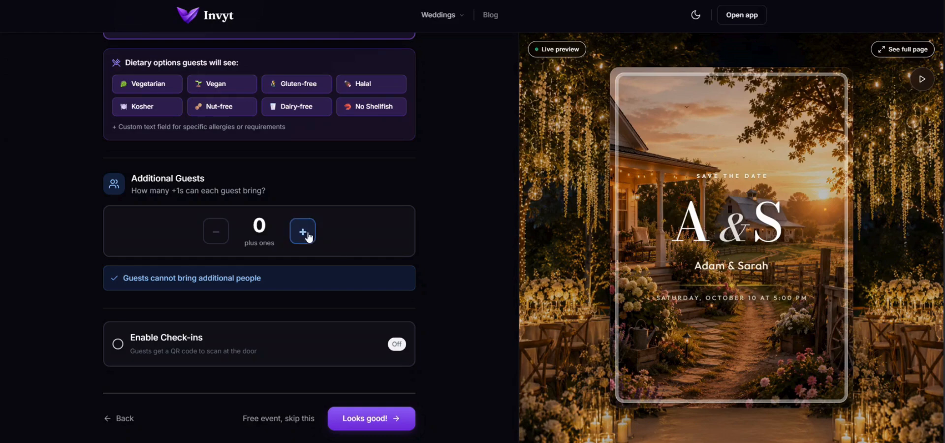
click(304, 233)
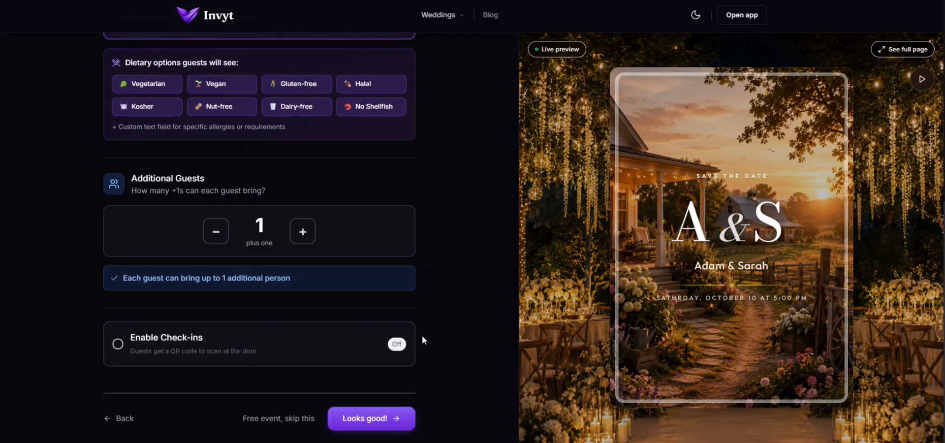
click(377, 418)
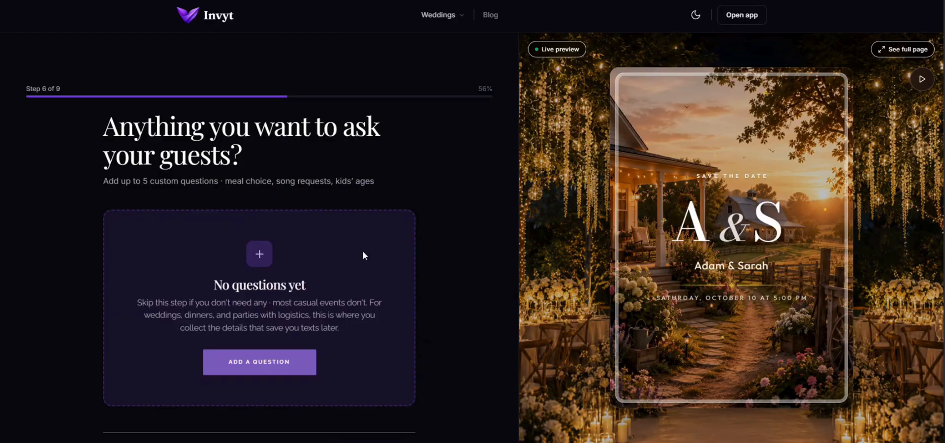
Add a custom guest question, look through the available answer types and remove the blank question
click(276, 365)
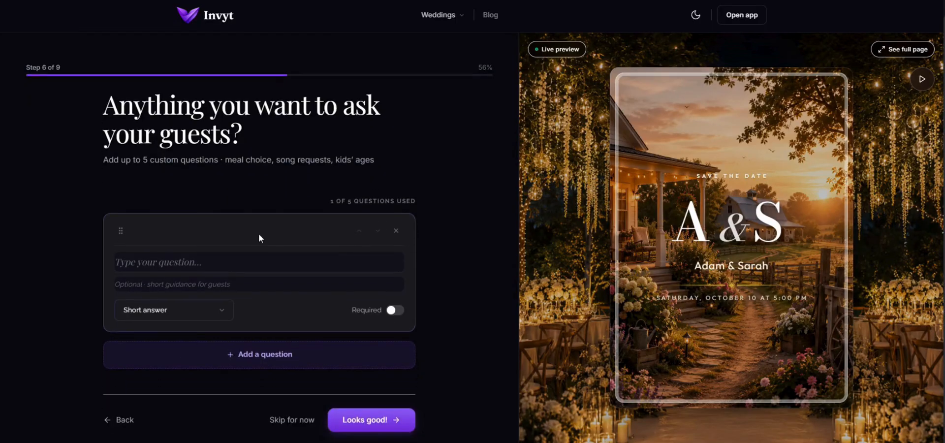
click(199, 313)
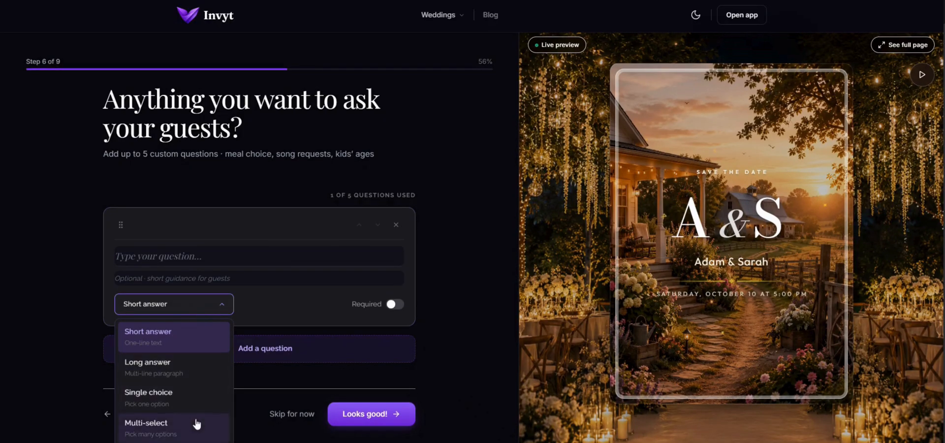
click(469, 256)
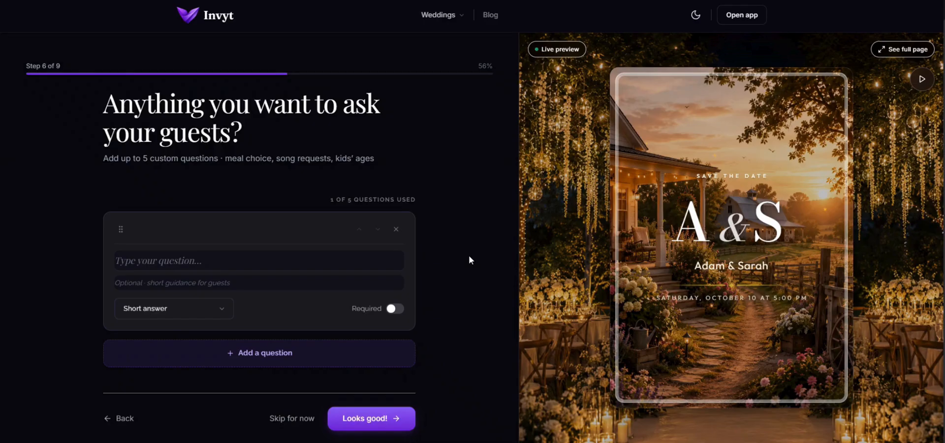
click(397, 230)
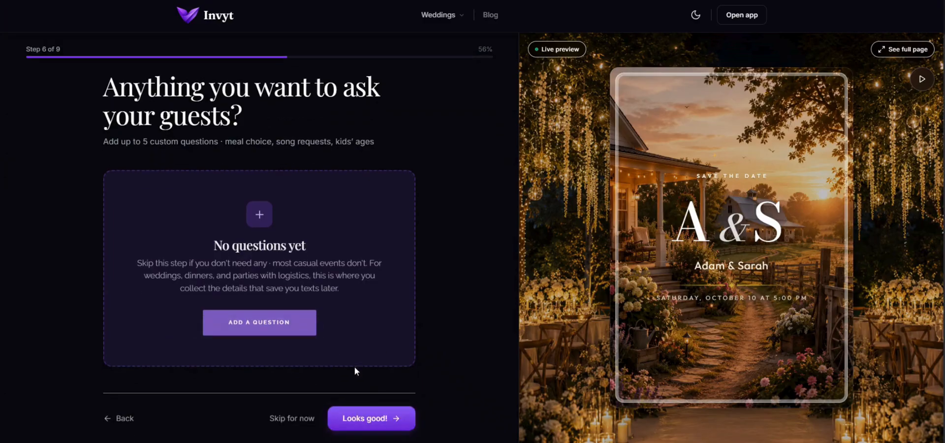
Continue without custom questions and keep the venue as TBD - I'll share later, proceeding to the schedule
click(380, 421)
click(422, 173)
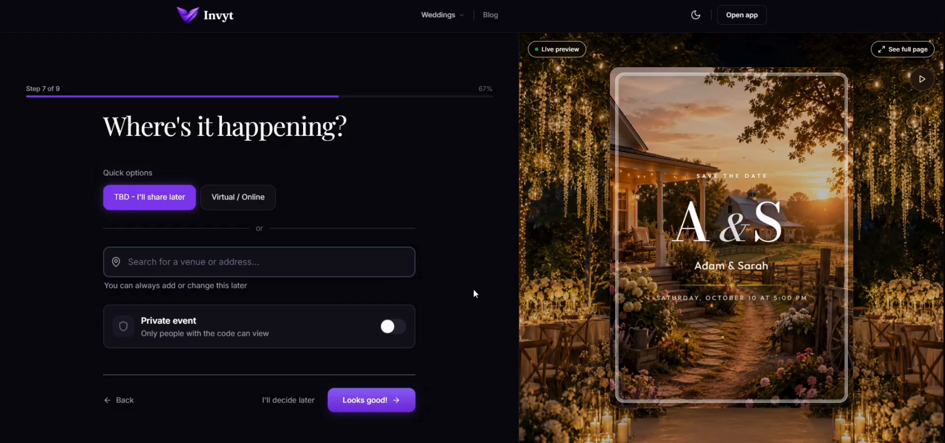
click(390, 400)
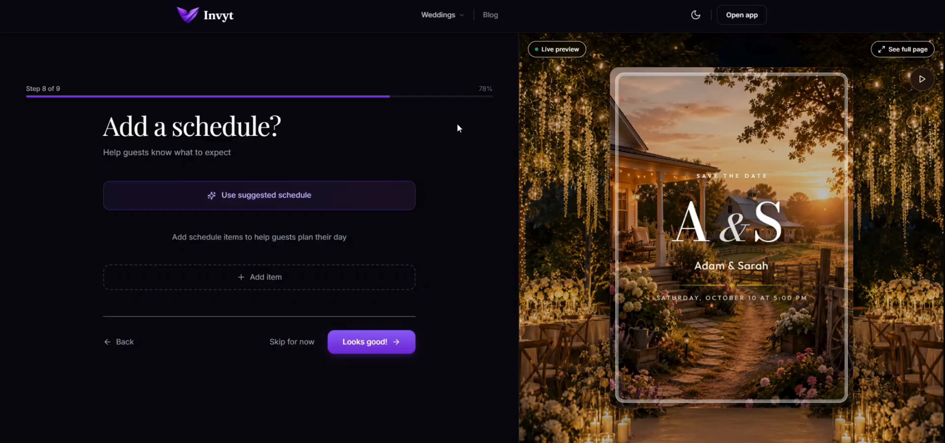
Fill the event schedule with the suggested items, accept it and review the finished invitation in the final preview
click(324, 199)
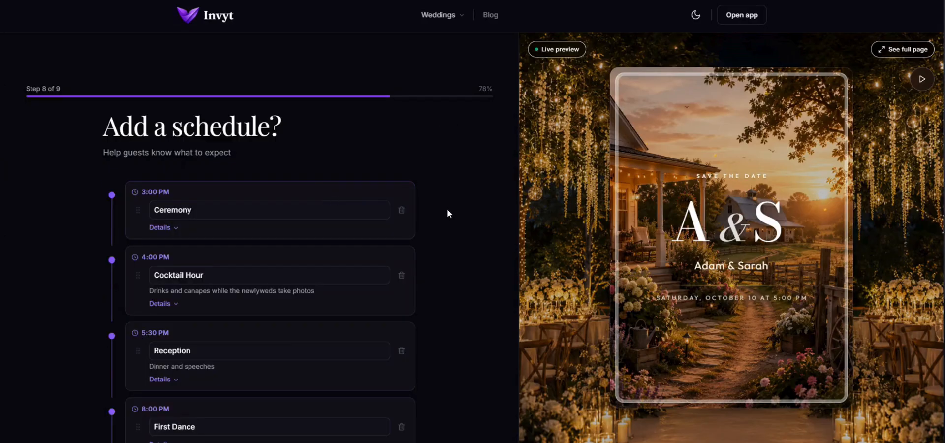
scroll(454, 213, down, 1)
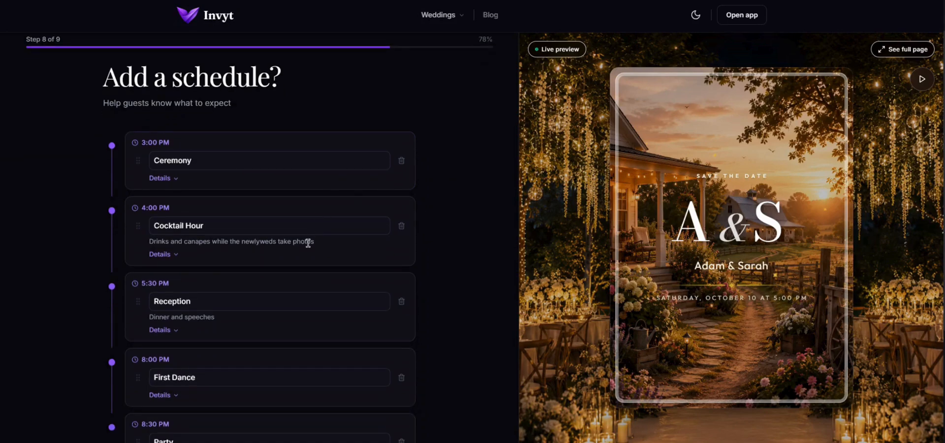
scroll(382, 228, down, 4)
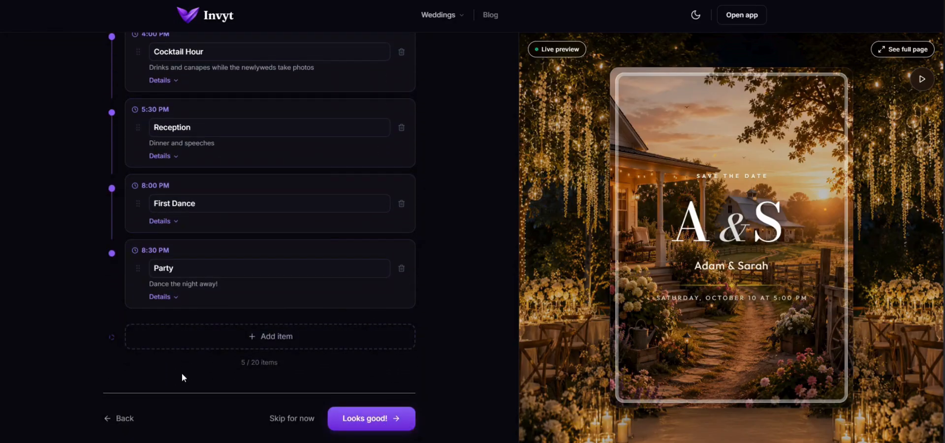
click(393, 424)
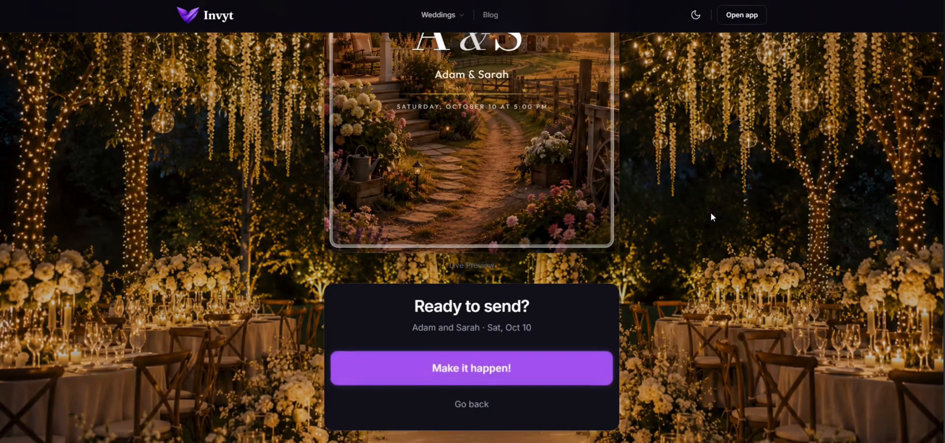
scroll(709, 210, up, 4)
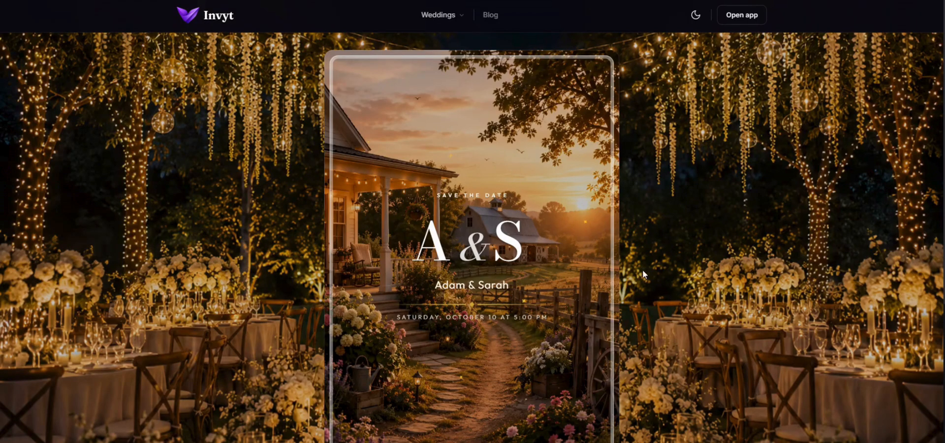
Finalize the wedding invitation so it is ready to share and open its guest view
scroll(536, 217, down, 4)
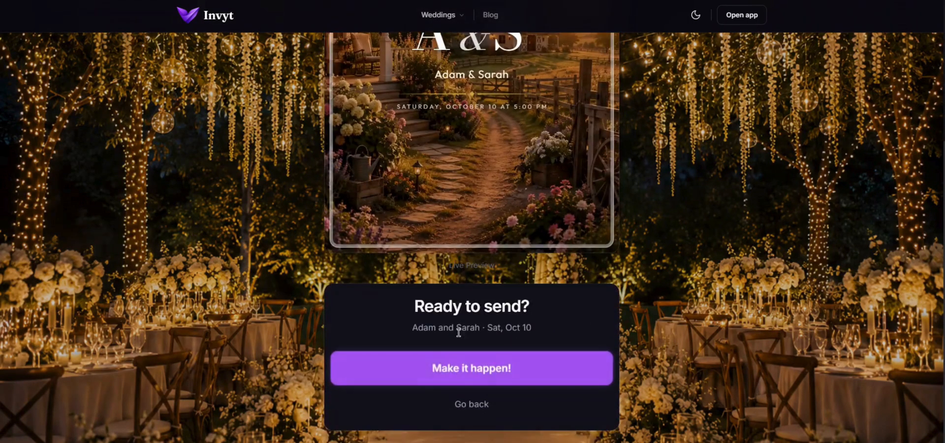
click(495, 372)
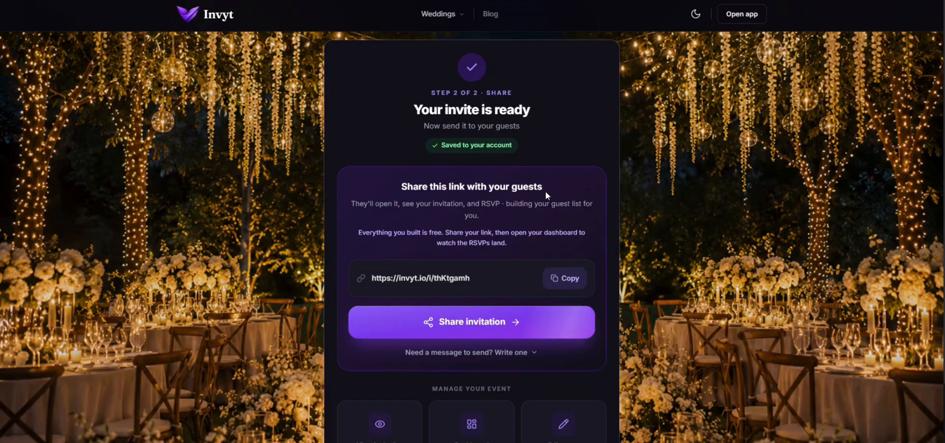
scroll(545, 191, down, 1)
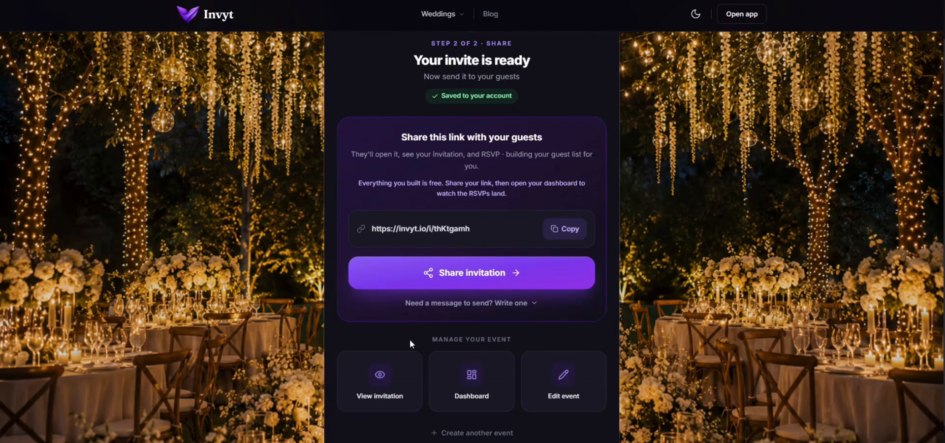
click(383, 391)
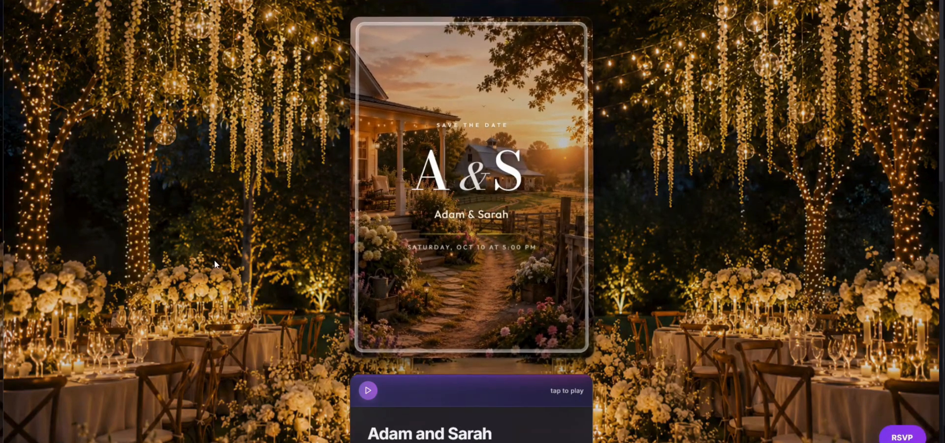
Start the invitation's song and review the published event details, welcome message and schedule down to the response options
scroll(701, 207, down, 3)
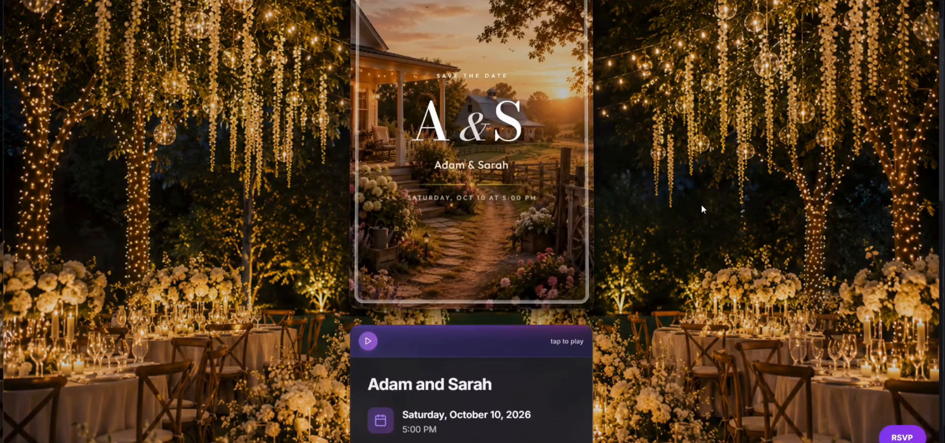
scroll(703, 234, down, 2)
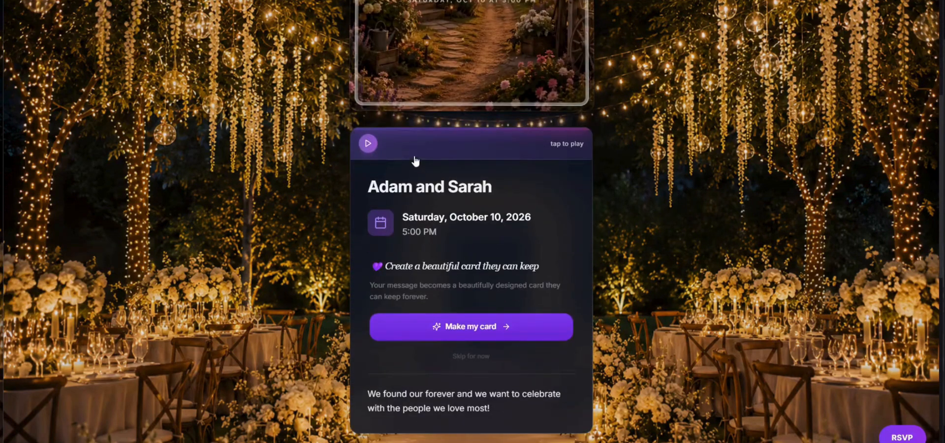
click(367, 144)
scroll(599, 223, down, 2)
scroll(455, 303, down, 1)
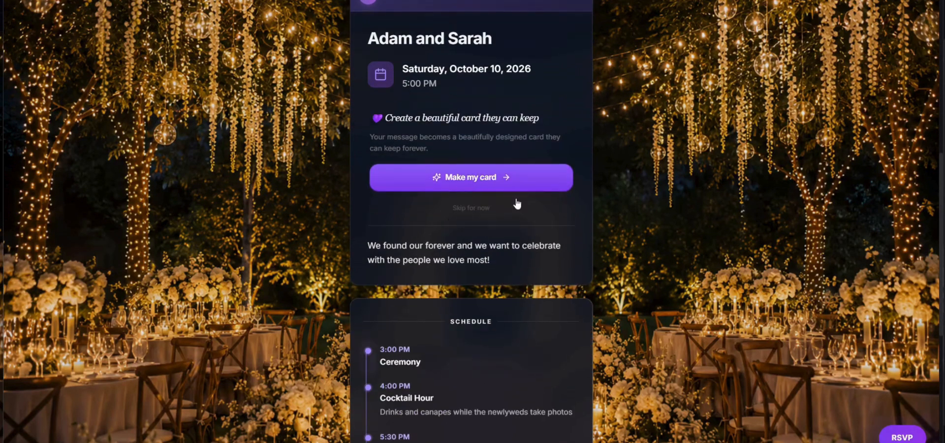
scroll(477, 255, down, 7)
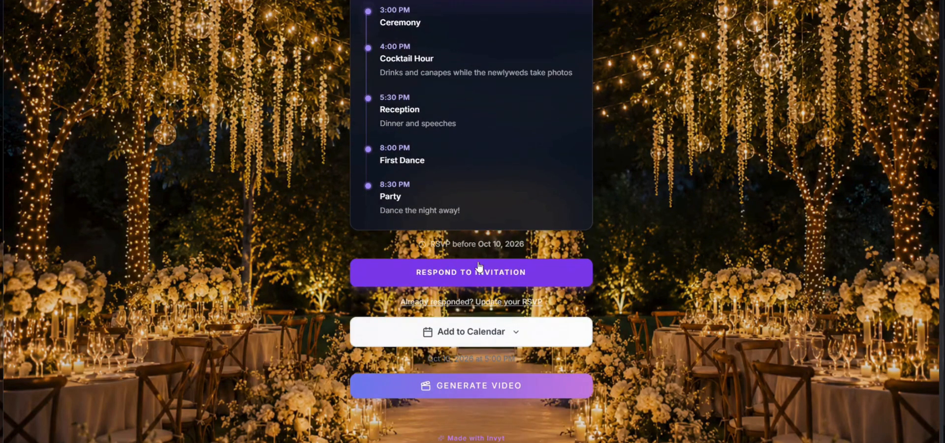
Start an RSVP to the invitation as attending and set the number of accompanying guests to 1
click(507, 274)
click(396, 152)
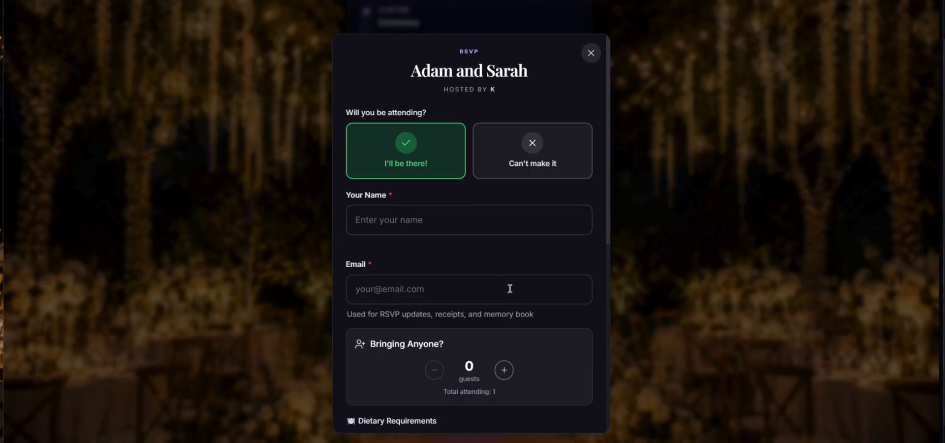
scroll(522, 312, down, 1)
click(509, 320)
scroll(512, 172, down, 3)
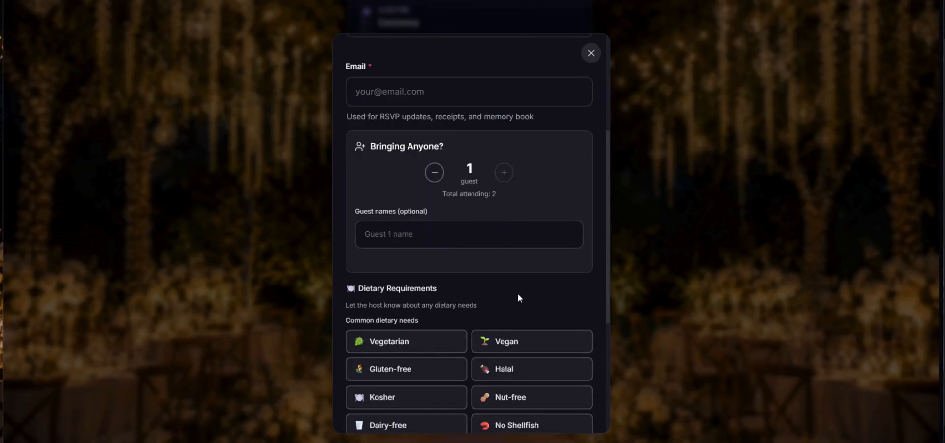
Select Vegan, Vegetarian, Gluten-free, Halal and Kosher as the dietary requirements in the RSVP form
scroll(519, 298, down, 1)
click(499, 293)
click(455, 300)
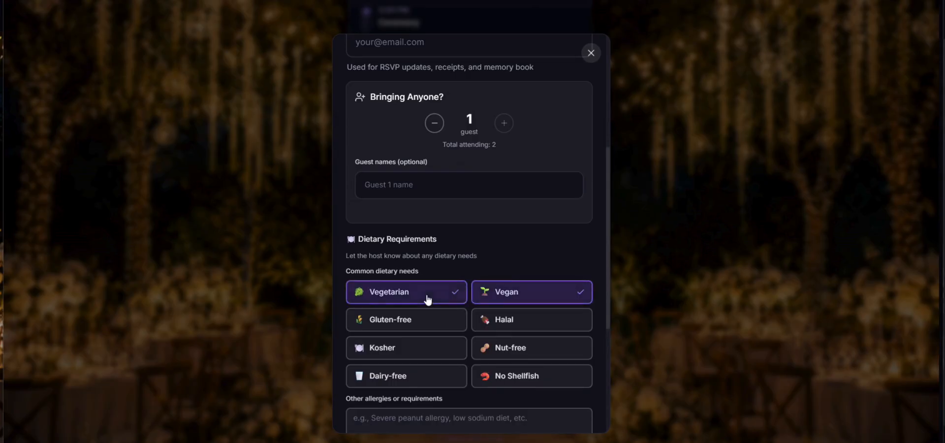
scroll(431, 296, down, 1)
click(441, 273)
click(502, 271)
click(433, 304)
scroll(433, 304, down, 2)
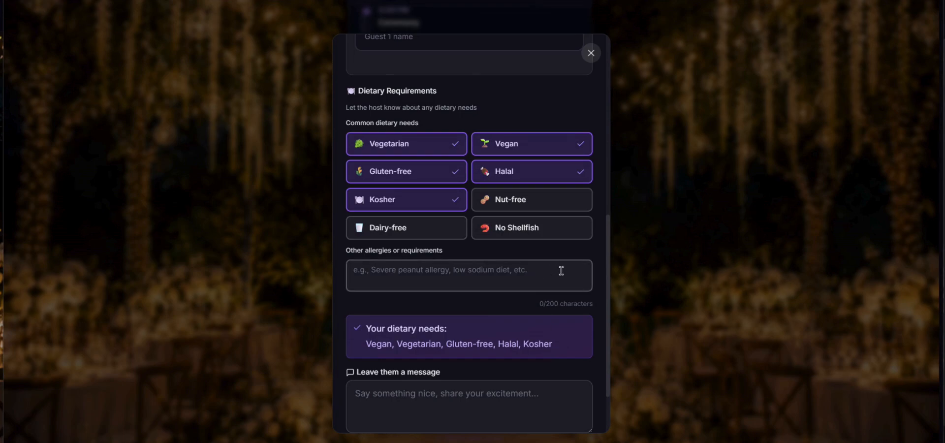
scroll(525, 277, down, 2)
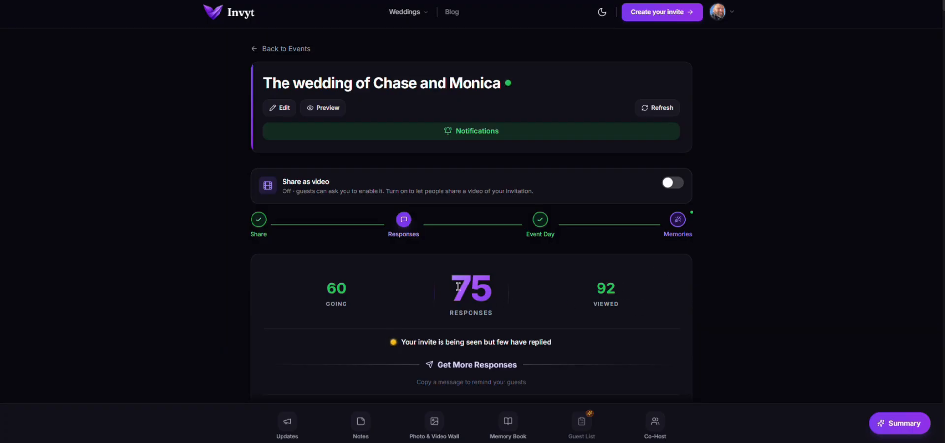
Look over the event dashboard's response overview and preview the Midnight Soirée printable invitation, closing it without downloading
scroll(797, 252, down, 3)
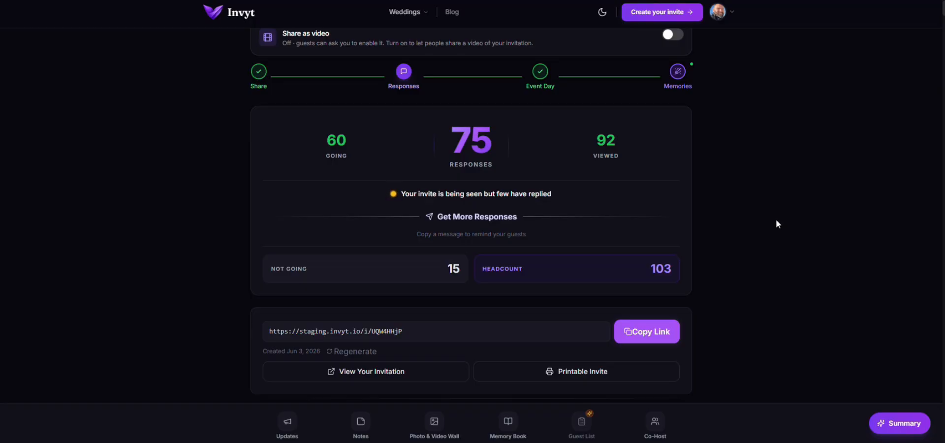
scroll(743, 224, down, 2)
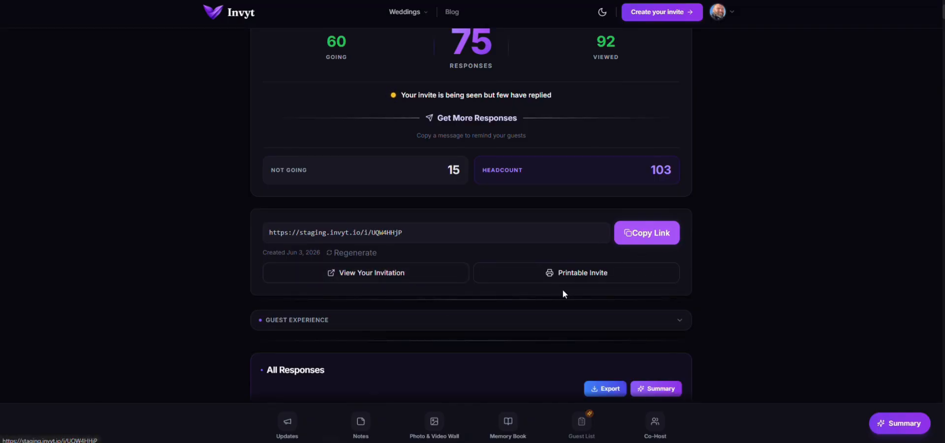
click(577, 275)
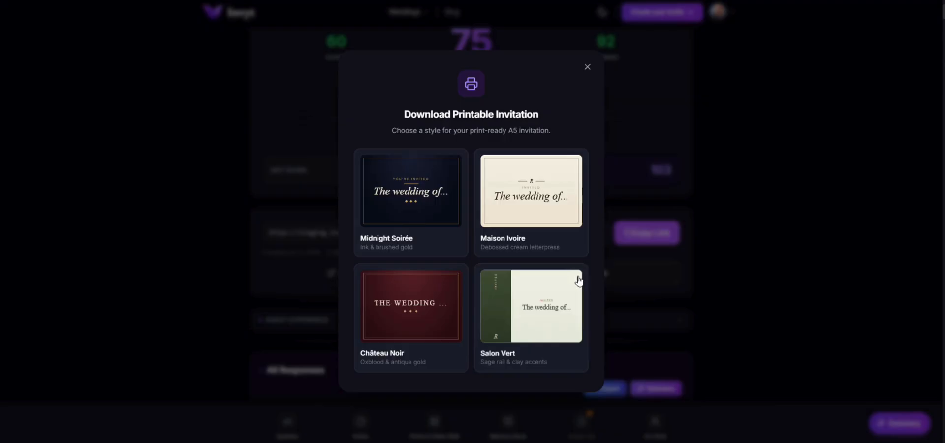
click(419, 196)
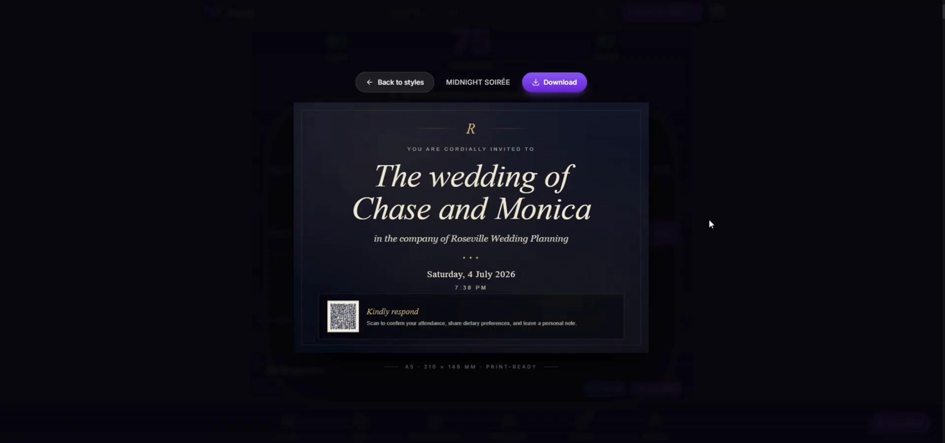
click(705, 201)
click(609, 278)
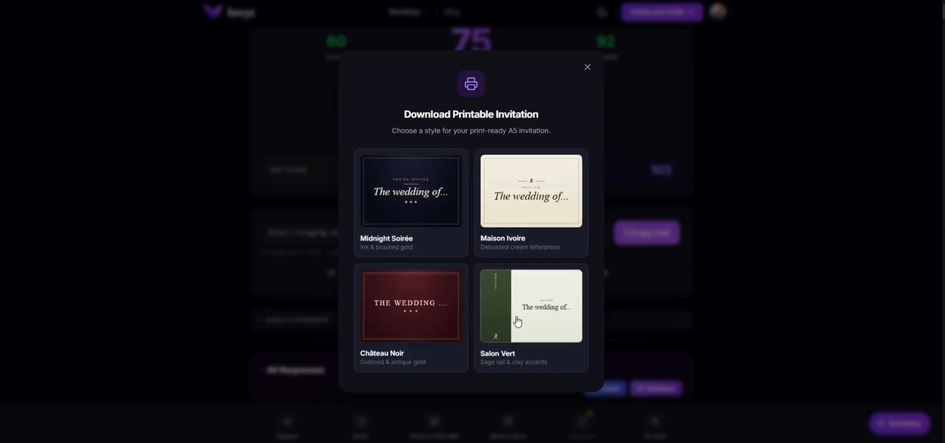
click(752, 264)
Look through all guest responses for attendance, additional guests, dietary requirements and messages
scroll(748, 264, down, 2)
scroll(749, 267, down, 4)
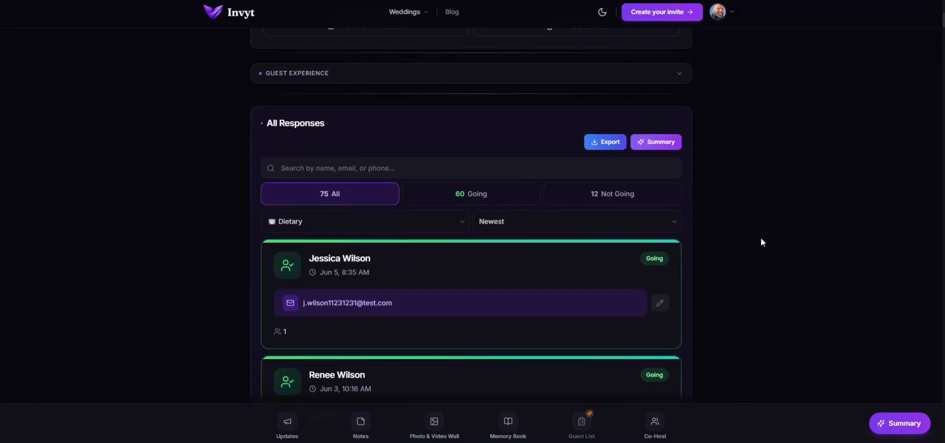
scroll(761, 239, down, 9)
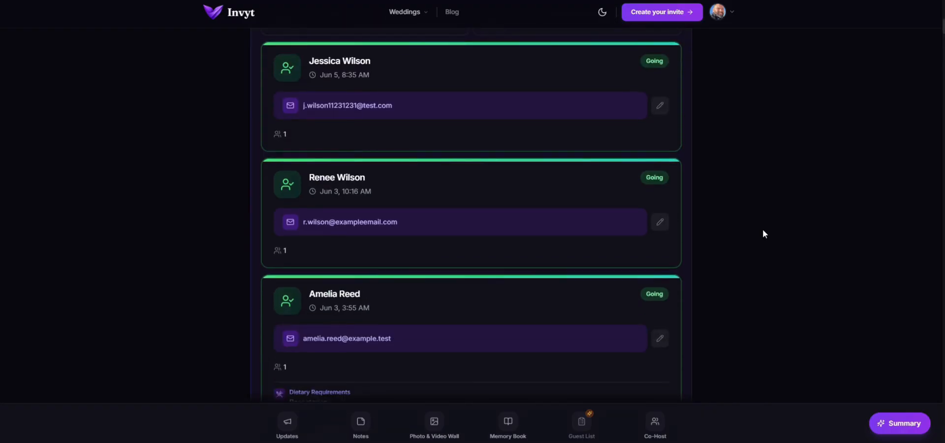
scroll(763, 230, down, 3)
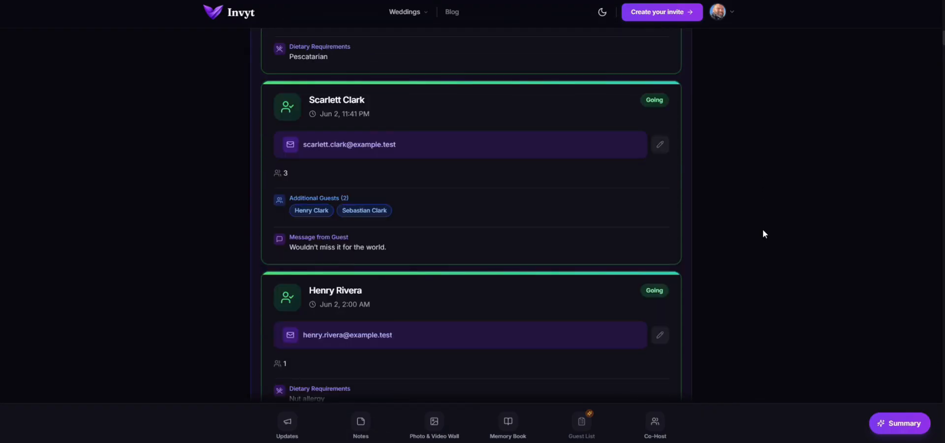
scroll(763, 233, down, 1)
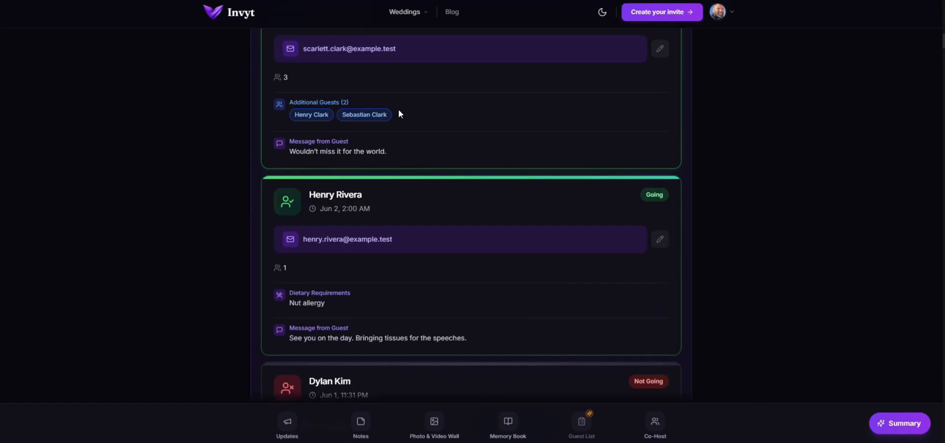
scroll(397, 113, up, 1)
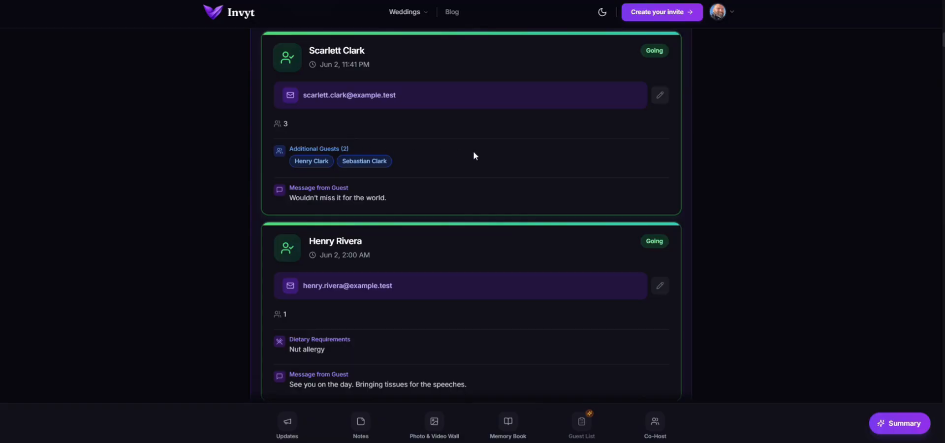
View the event summary, closing it to switch the page to the light theme before reopening it
click(897, 423)
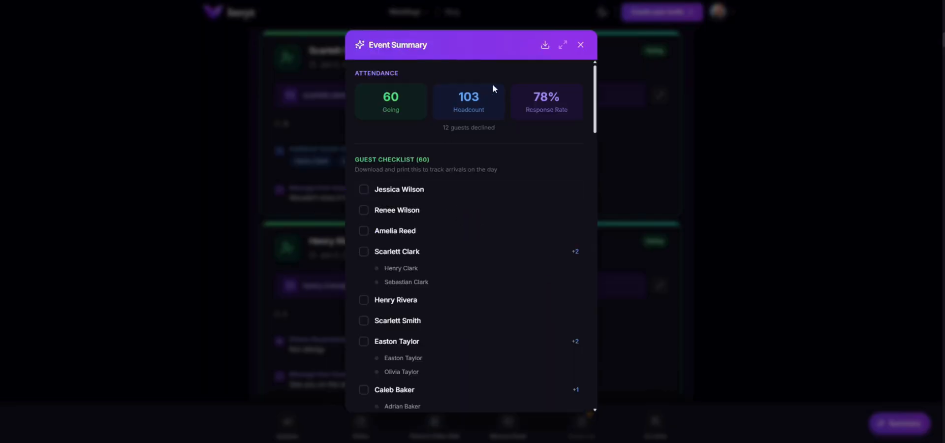
scroll(457, 182, down, 1)
scroll(460, 181, up, 1)
click(787, 153)
click(601, 22)
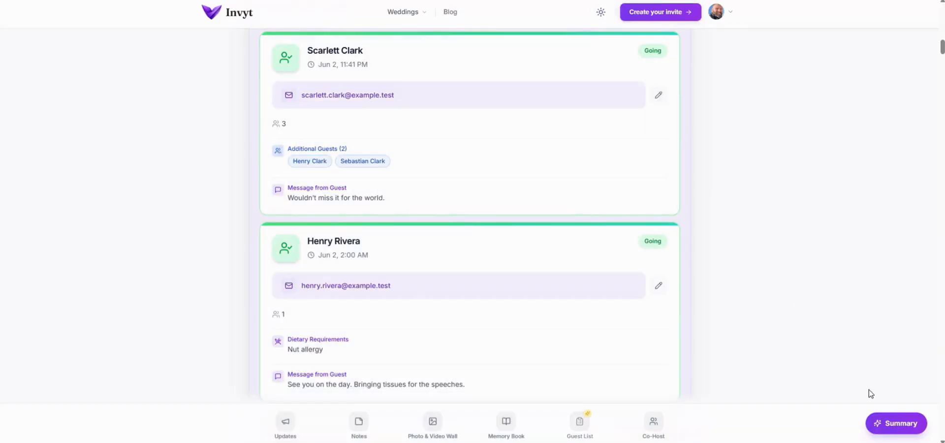
click(891, 425)
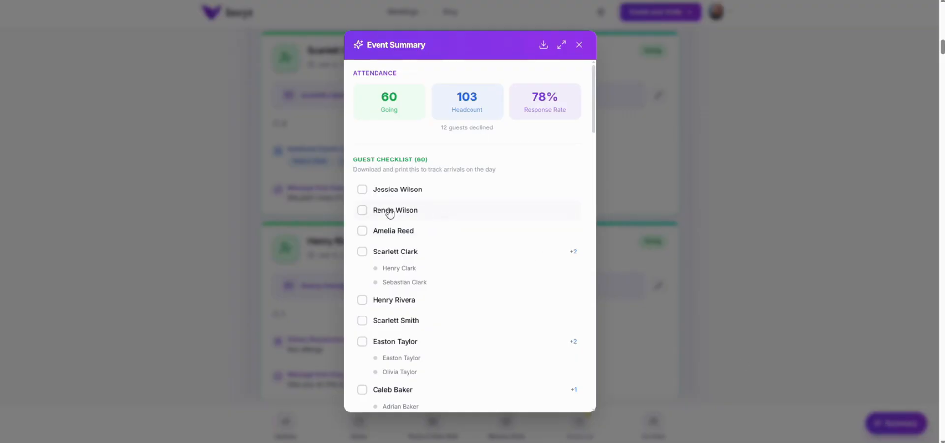
Try checking in the first two guests on the guest checklist and clear both check-ins again
click(363, 190)
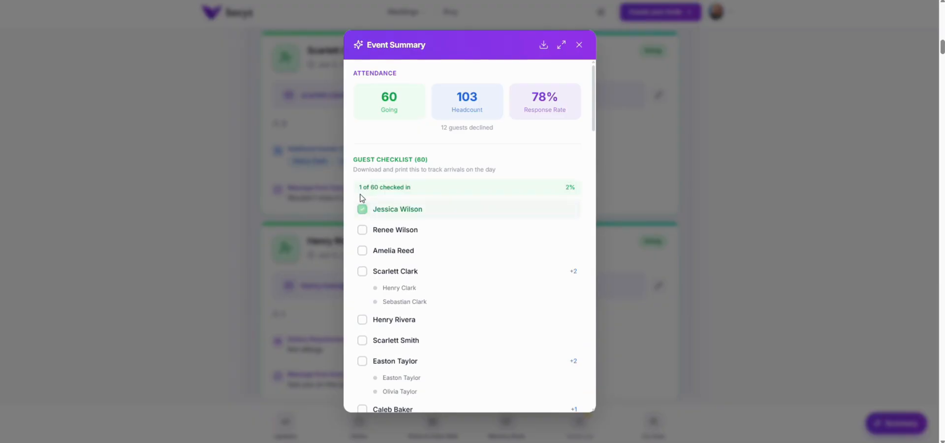
click(363, 230)
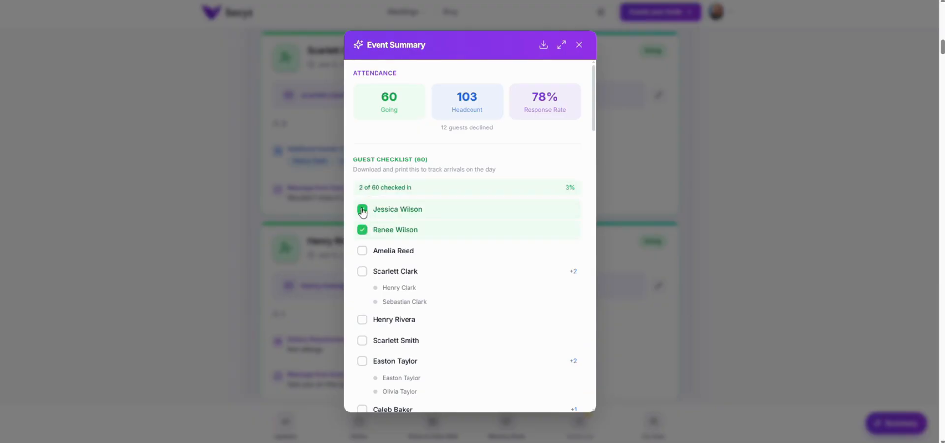
click(362, 209)
click(363, 230)
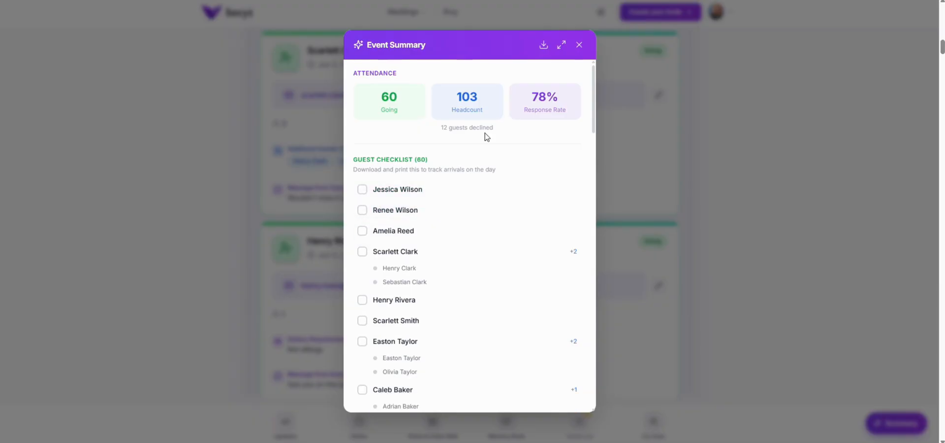
Examine the event summary's guest checklist, catering planner and plus ones
scroll(497, 237, down, 1)
scroll(492, 78, up, 2)
scroll(512, 207, down, 3)
scroll(443, 199, up, 1)
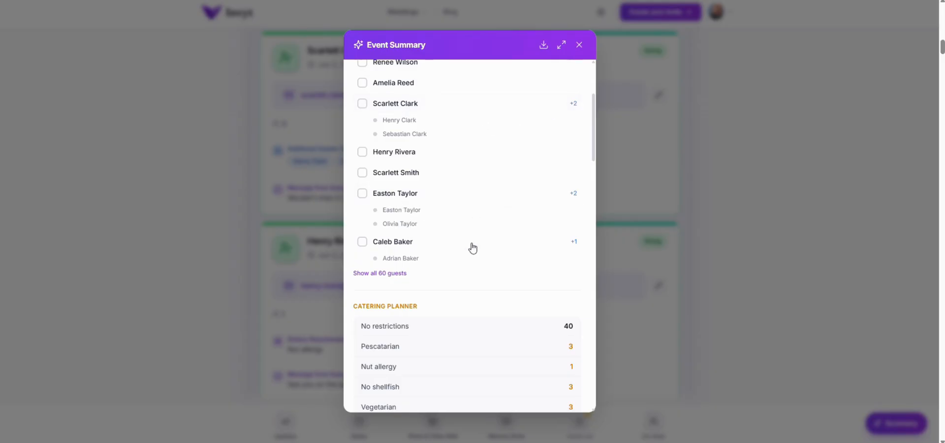
scroll(533, 253, down, 1)
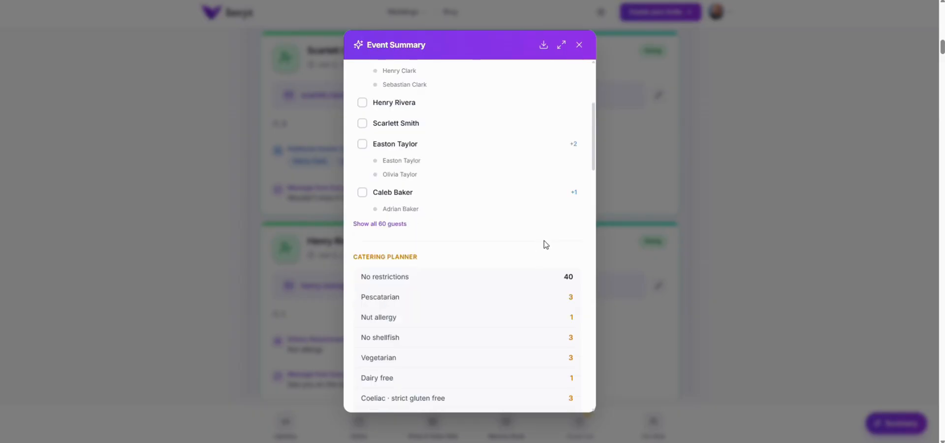
scroll(530, 233, down, 1)
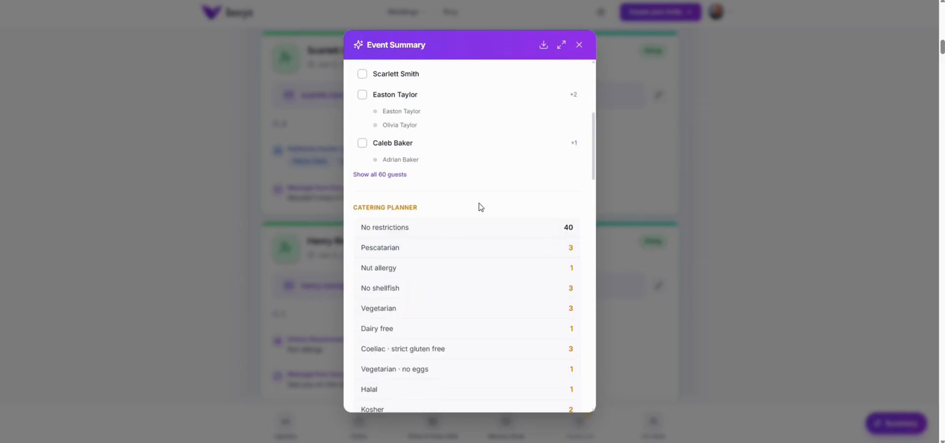
scroll(550, 211, down, 1)
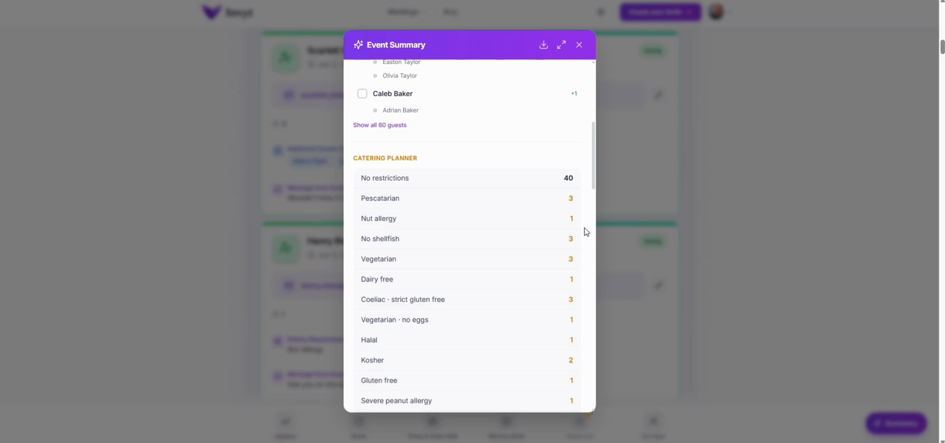
scroll(586, 232, down, 1)
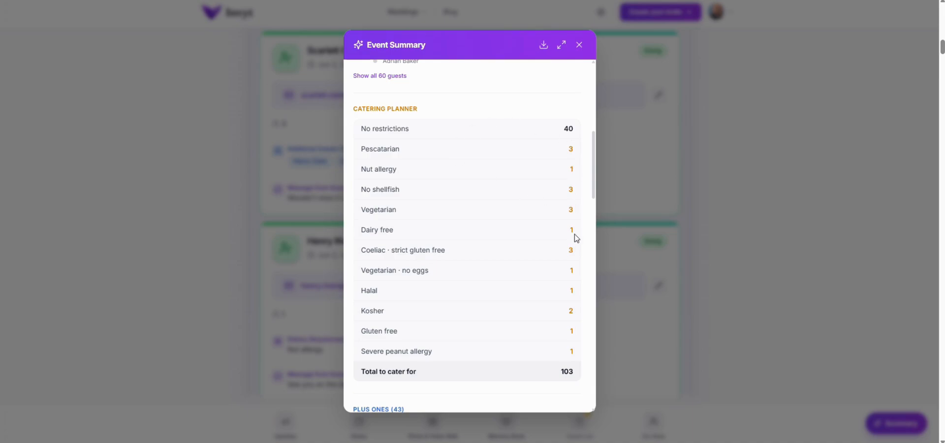
scroll(574, 237, down, 4)
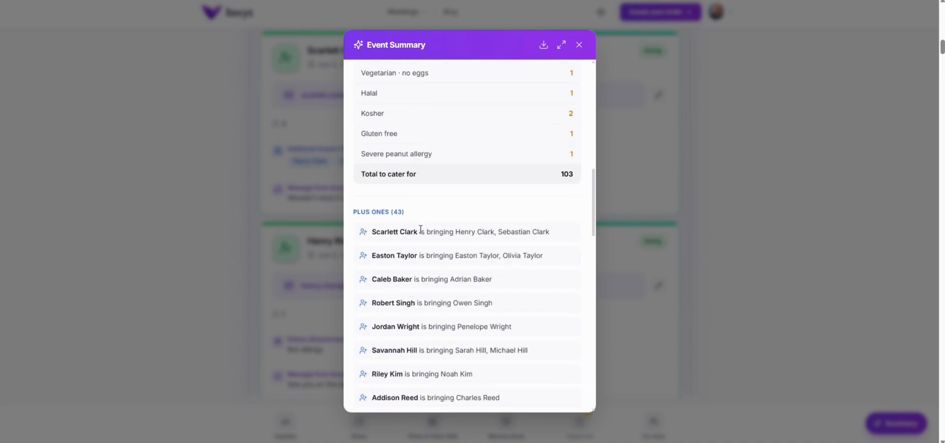
Look through the rest of the plus ones in the event summary and expand the guest messages to read them all
scroll(421, 230, down, 1)
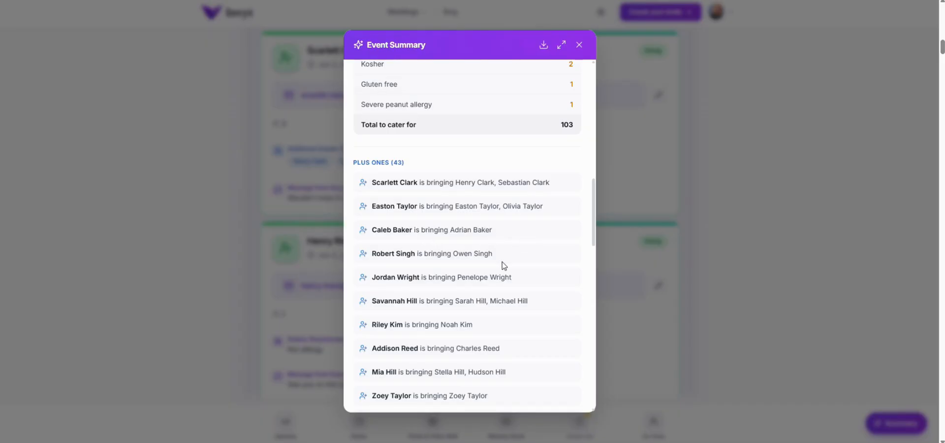
scroll(559, 257, down, 4)
scroll(556, 242, down, 13)
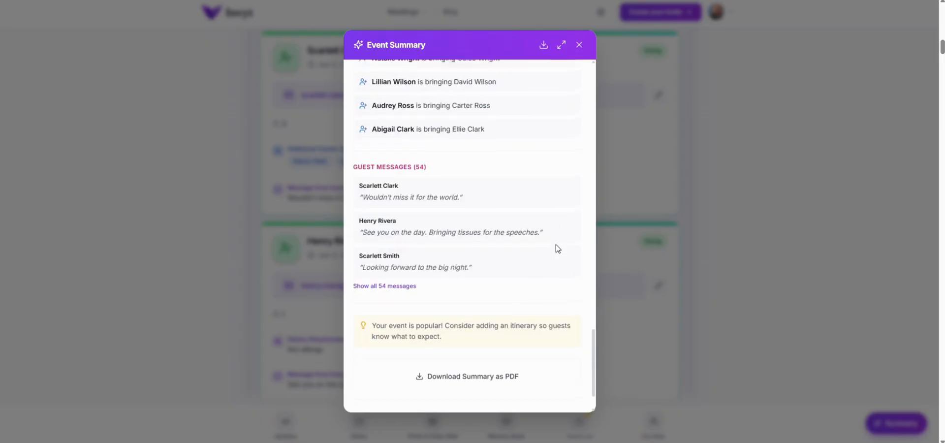
click(407, 285)
scroll(497, 226, down, 1)
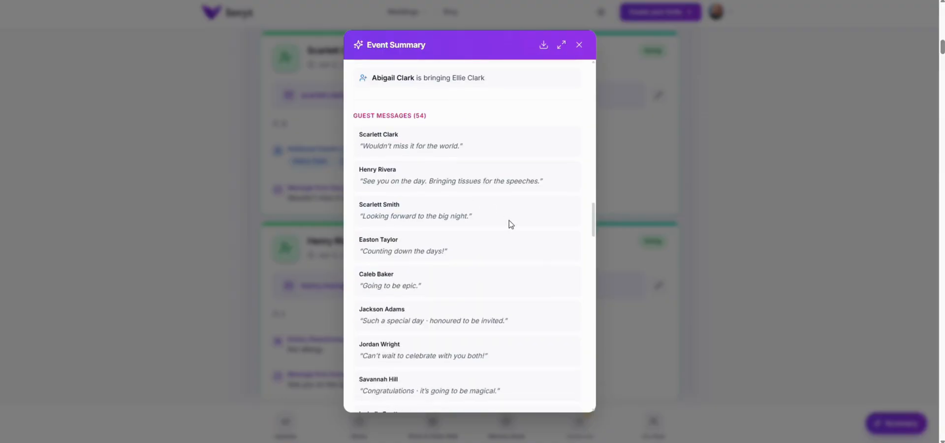
scroll(514, 196, down, 1)
scroll(522, 224, down, 2)
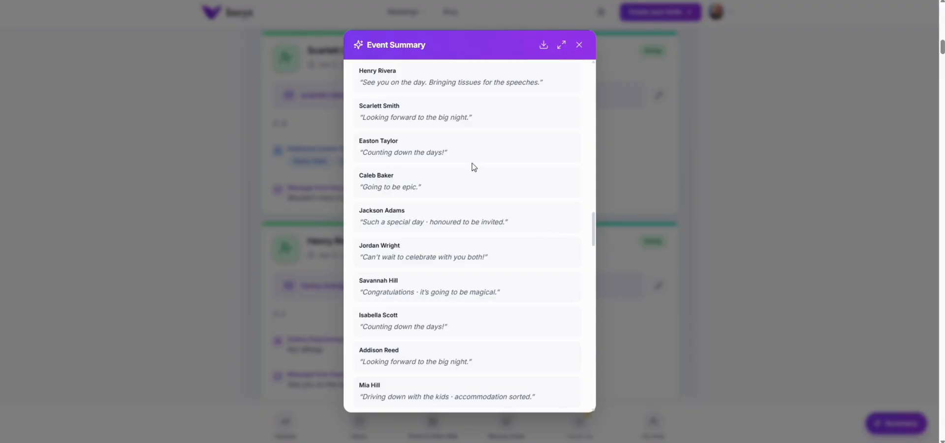
scroll(517, 256, down, 12)
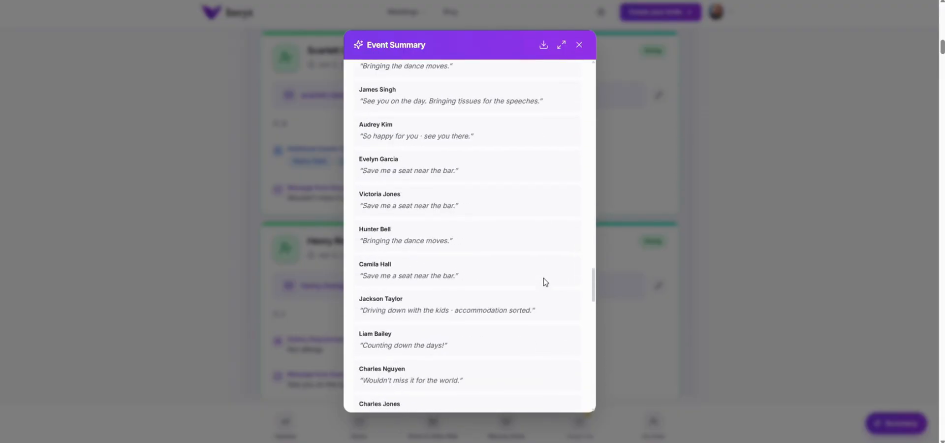
scroll(545, 281, down, 15)
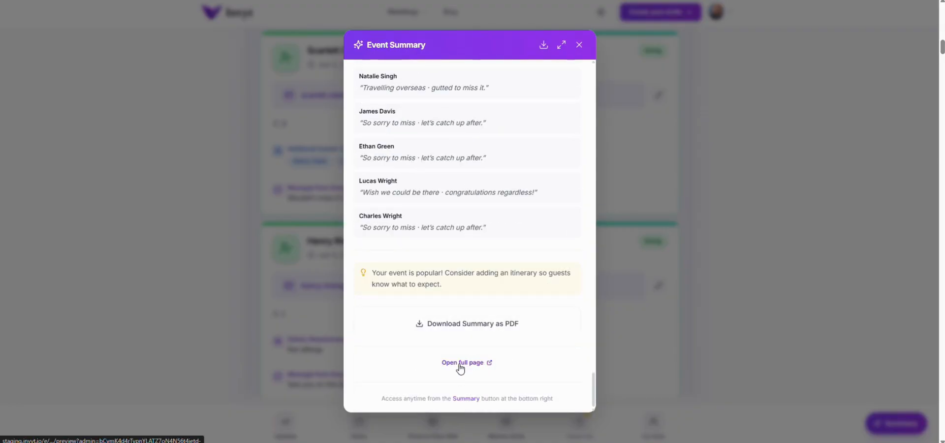
Open the event summary as a full page and try ticking and clearing the first guest on its checklist
click(476, 365)
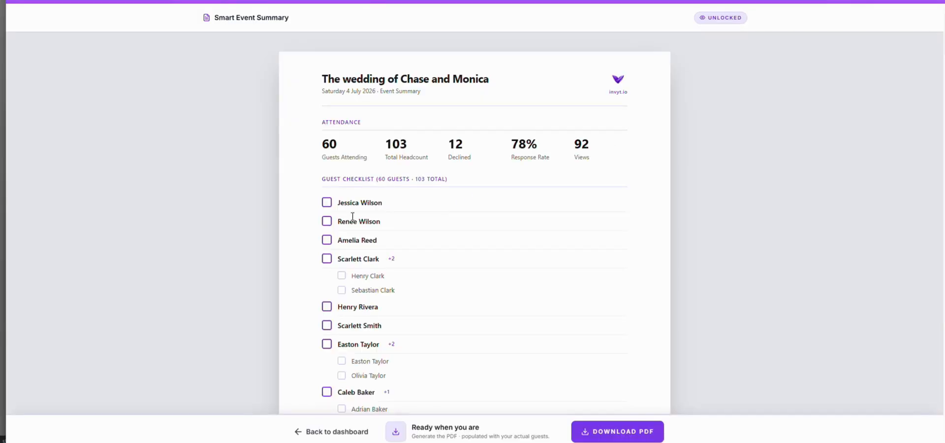
click(327, 202)
click(327, 202)
Examine the full-page summary's guest checklist, catering planner, guest messages and tips through to the end
scroll(626, 192, down, 4)
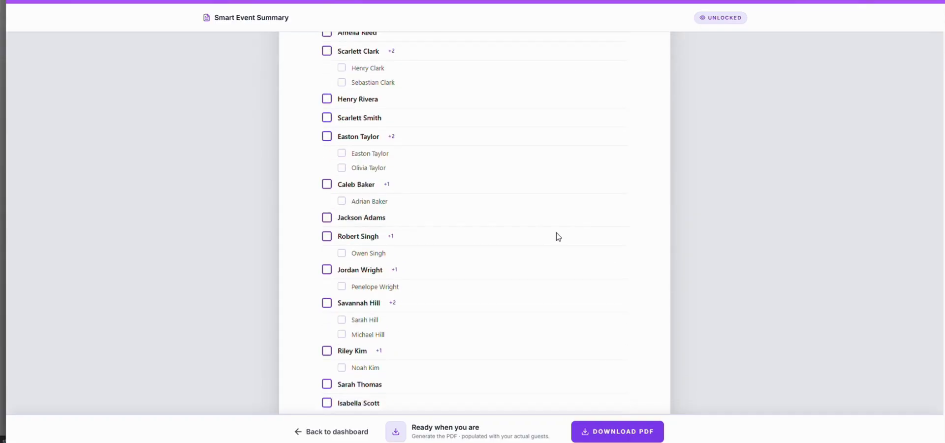
scroll(557, 238, down, 20)
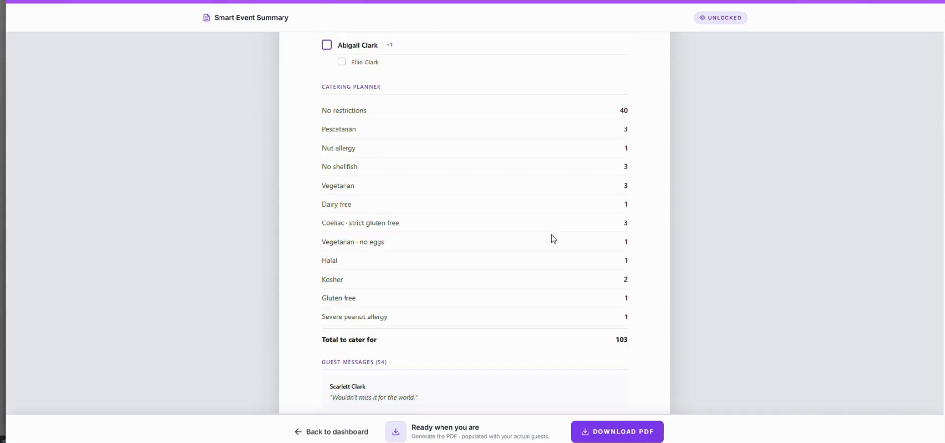
scroll(553, 239, down, 20)
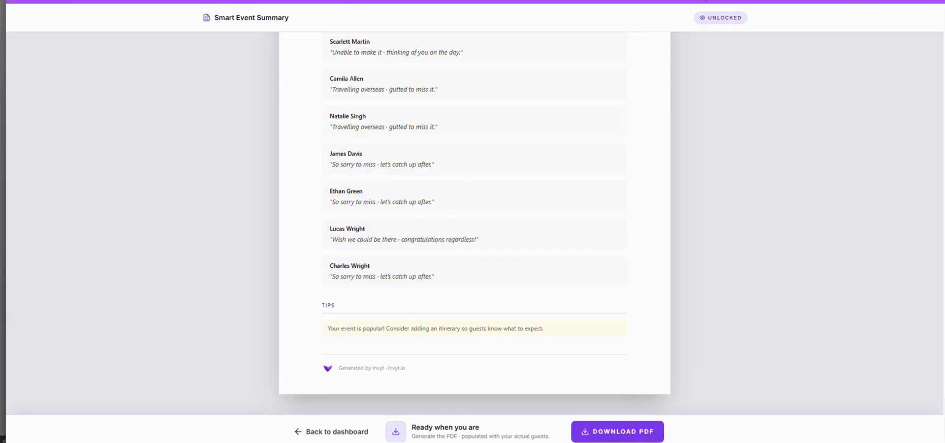
click(706, 1)
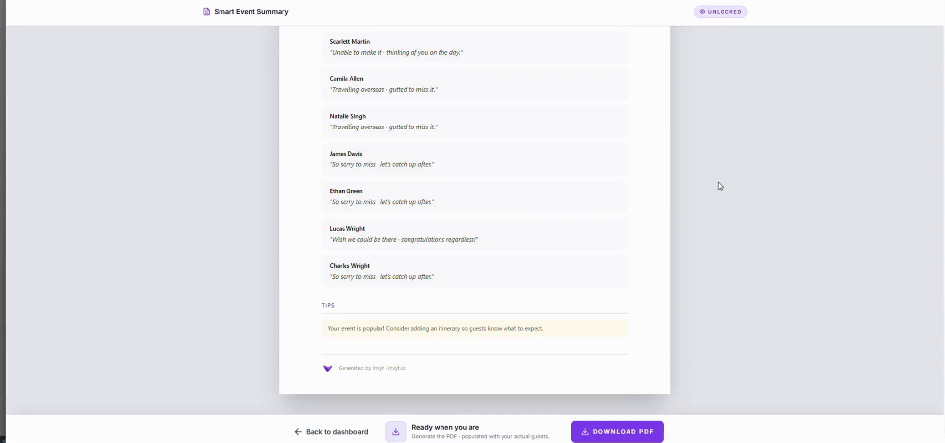